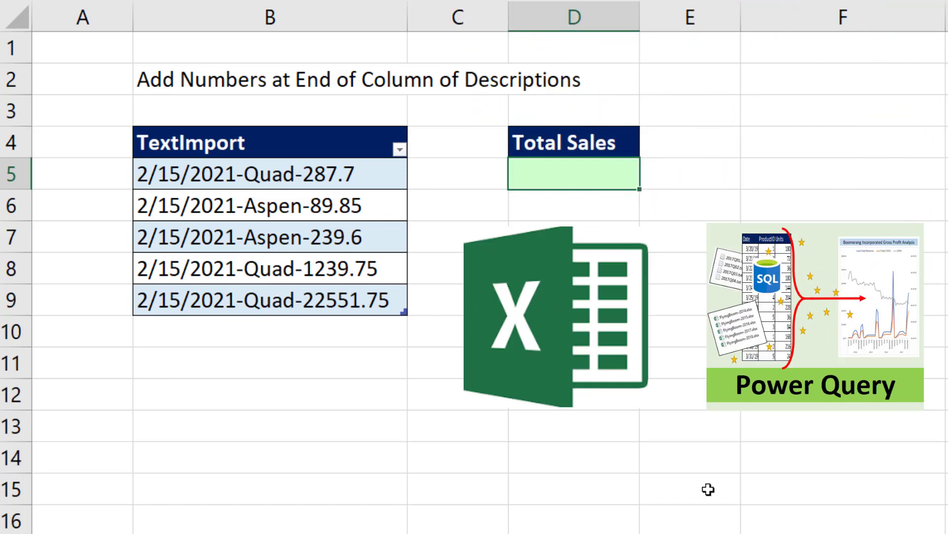
Enter =SUBSTITUTE(TextSales[TextImport],"-",REPT(" ",LEN(TextSales[TextImport]))) in D5 so padded values spill
{"action": "type", "text": "=s"}
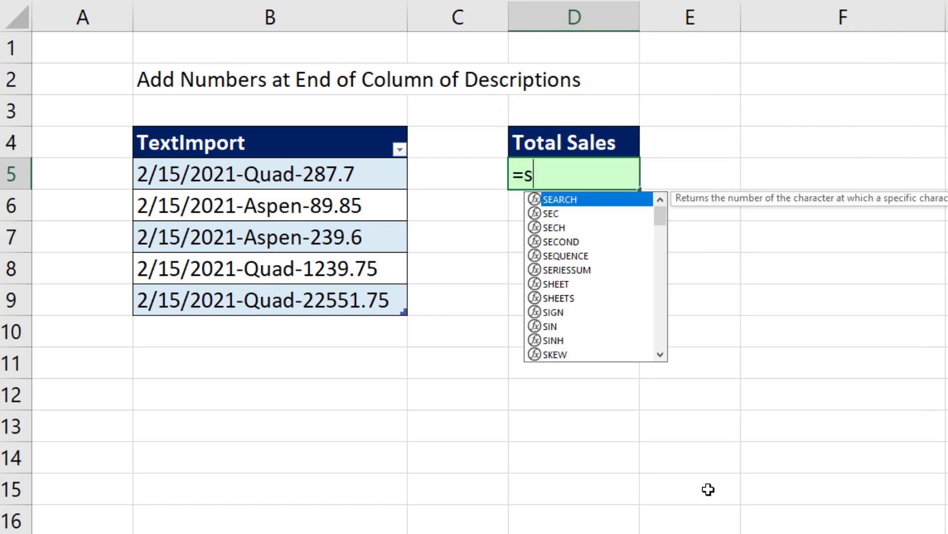
{"action": "type", "text": "u"}
{"action": "key", "text": "Tab"}
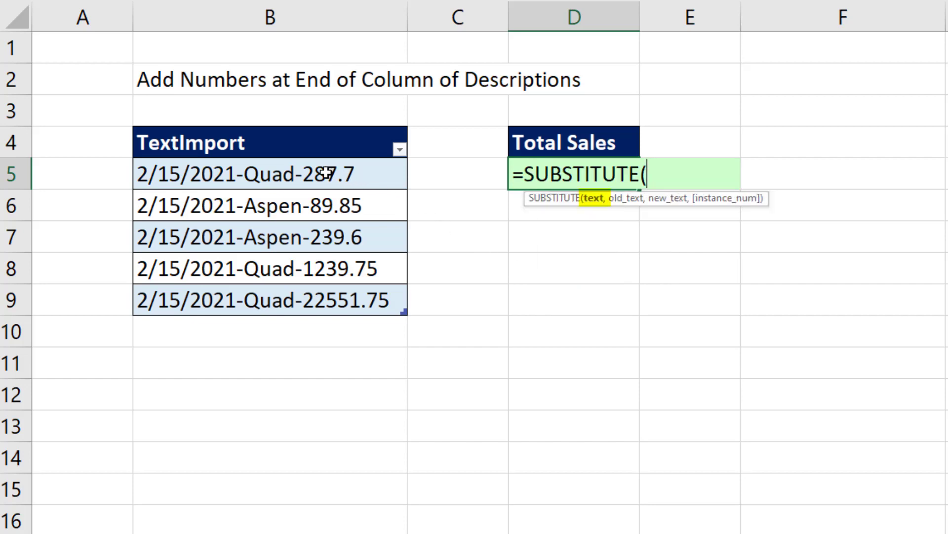
{"action": "left_click_drag", "start_coordinate": [339, 179], "coordinate": [321, 299]}
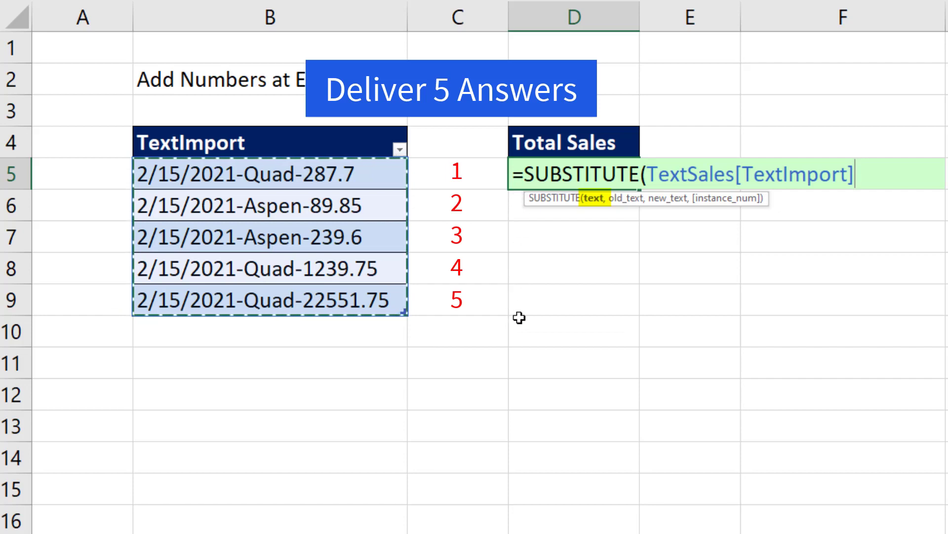
{"action": "type", "text": ","}
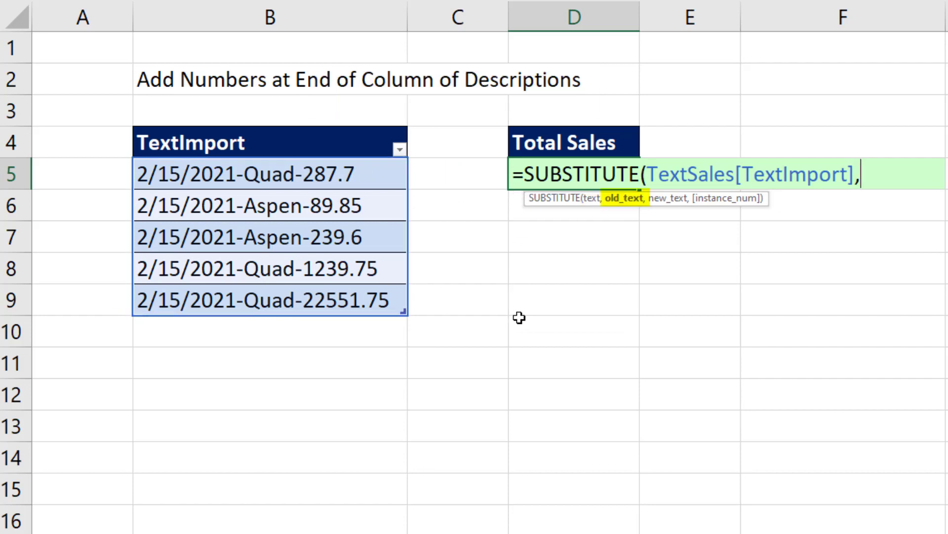
{"action": "type", "text": "\""}
{"action": "type", "text": "-\""}
{"action": "type", "text": ",r"}
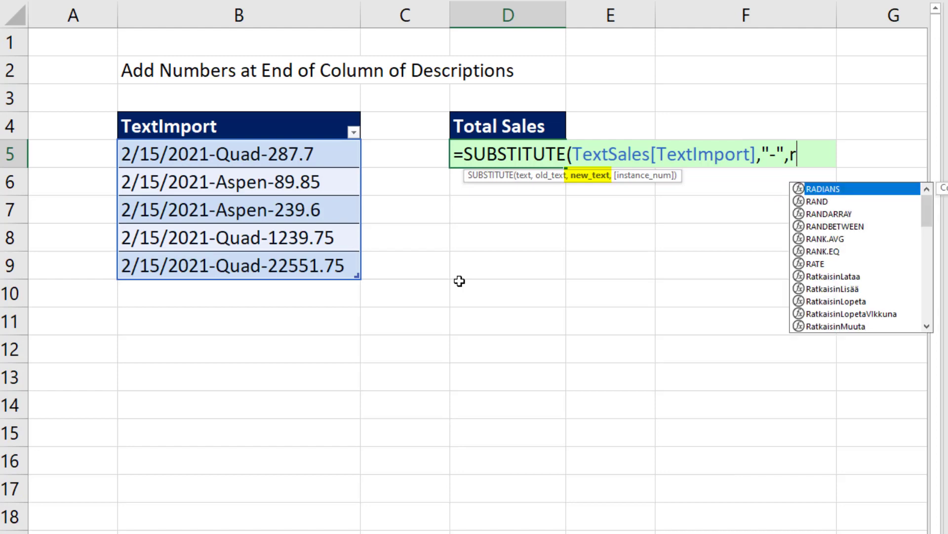
{"action": "type", "text": "ep"}
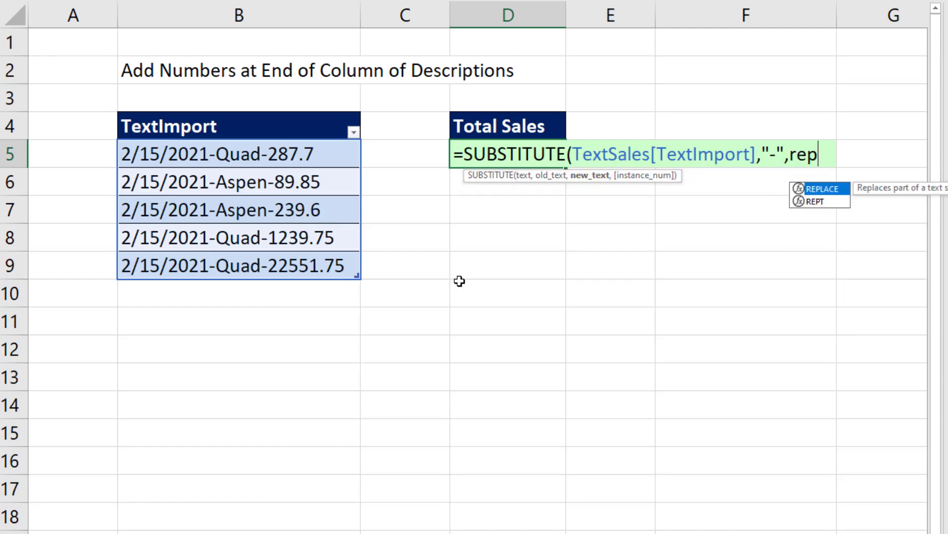
{"action": "key", "text": "Down"}
{"action": "key", "text": "Tab"}
{"action": "type", "text": "\""}
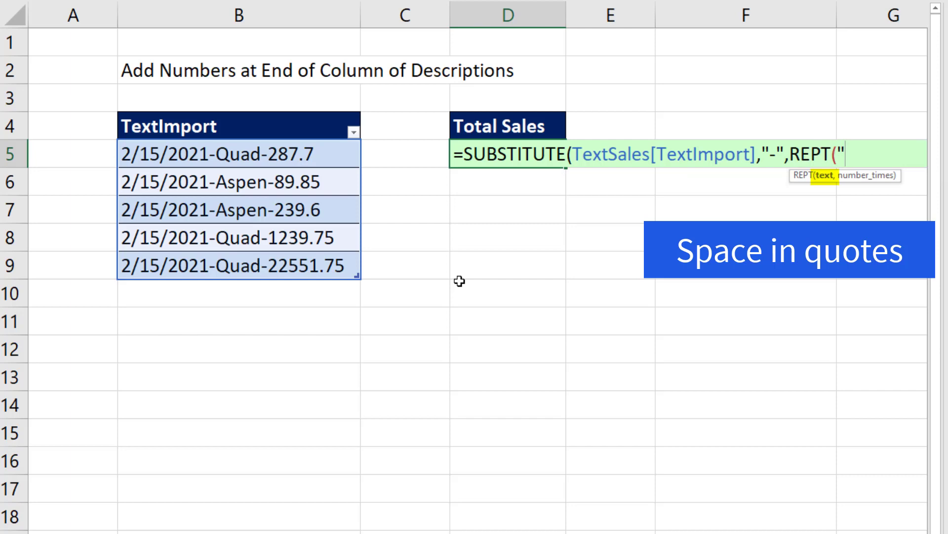
{"action": "type", "text": " \","}
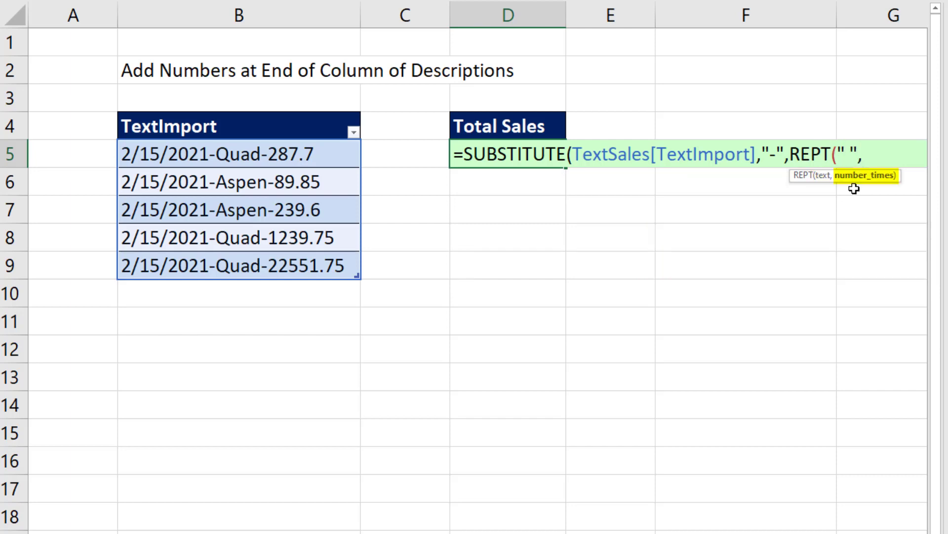
{"action": "type", "text": "len"}
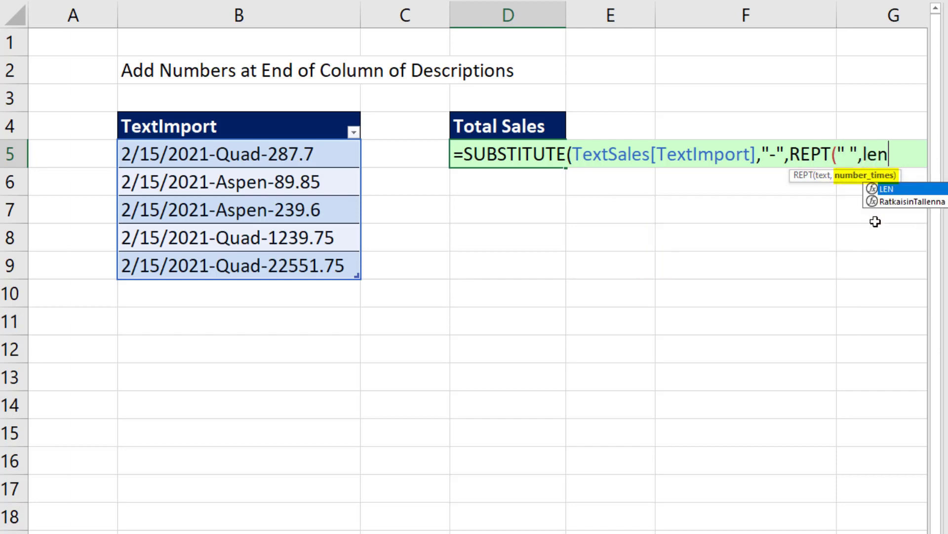
{"action": "key", "text": "Tab"}
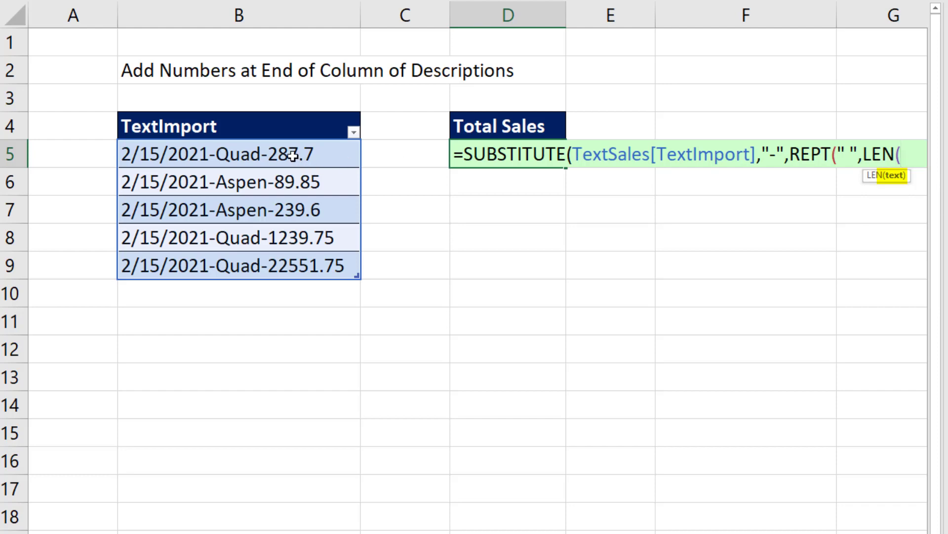
{"action": "left_click_drag", "start_coordinate": [293, 156], "coordinate": [297, 271]}
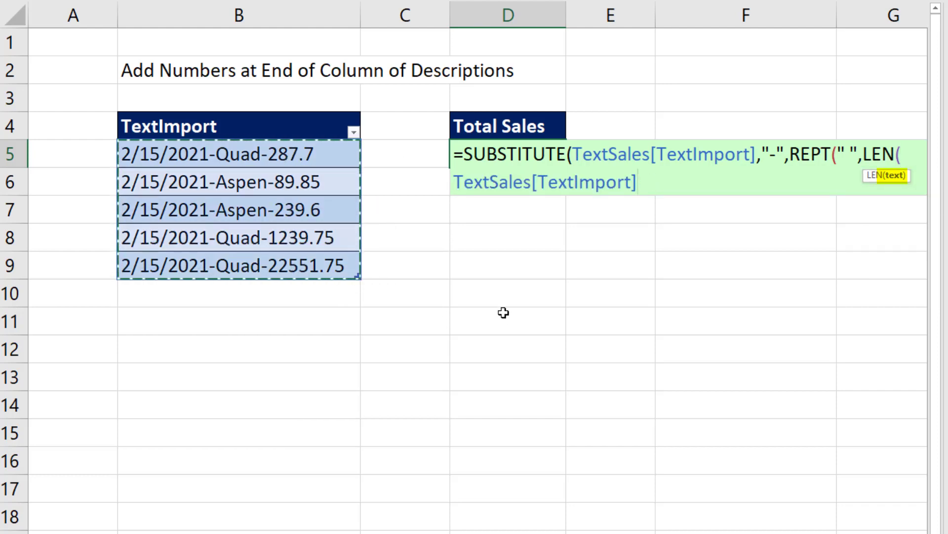
{"action": "type", "text": ")"}
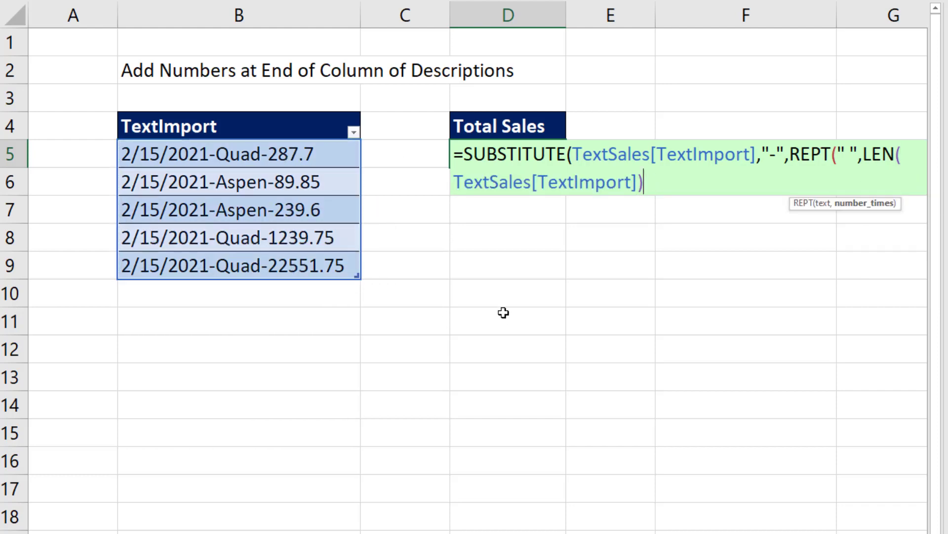
{"action": "type", "text": ")"}
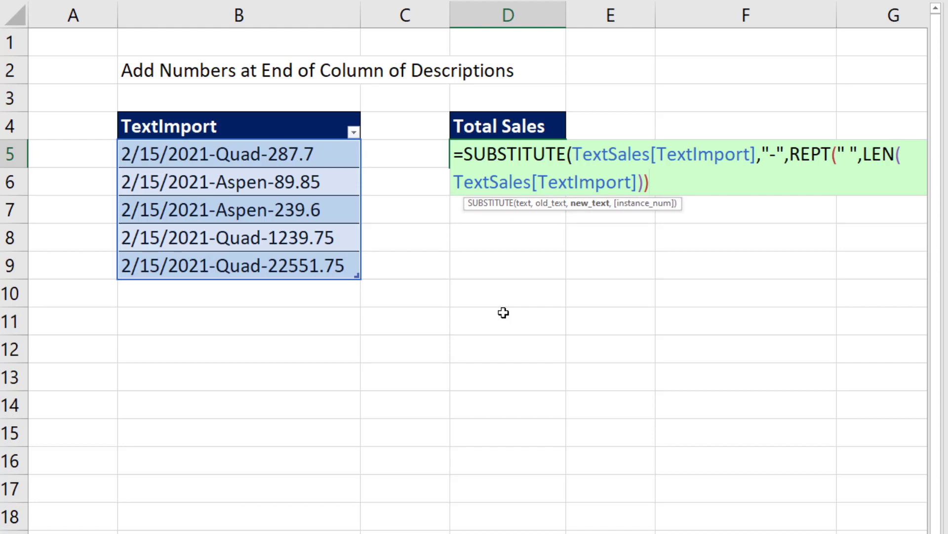
{"action": "type", "text": ")"}
{"action": "key", "text": "Return"}
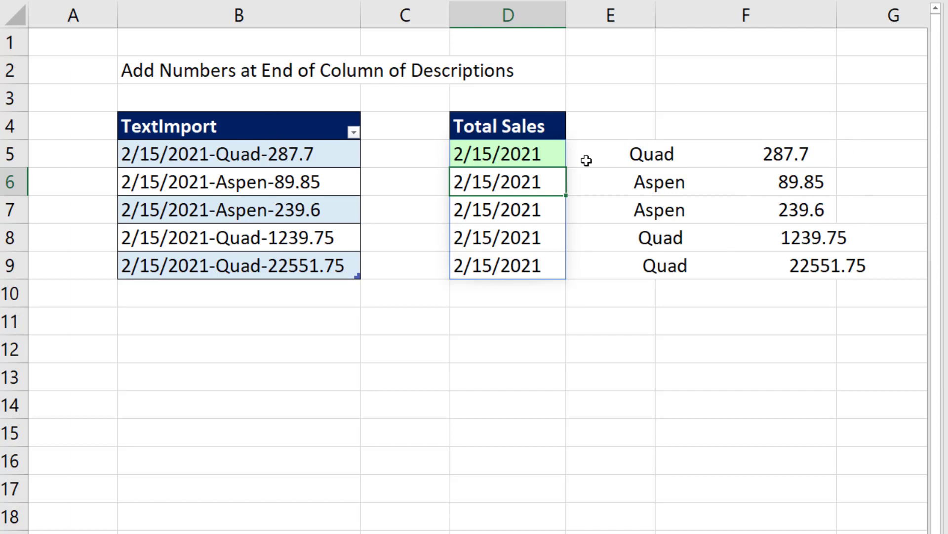
{"action": "left_click", "coordinate": [527, 156]}
{"action": "key", "text": "F2"}
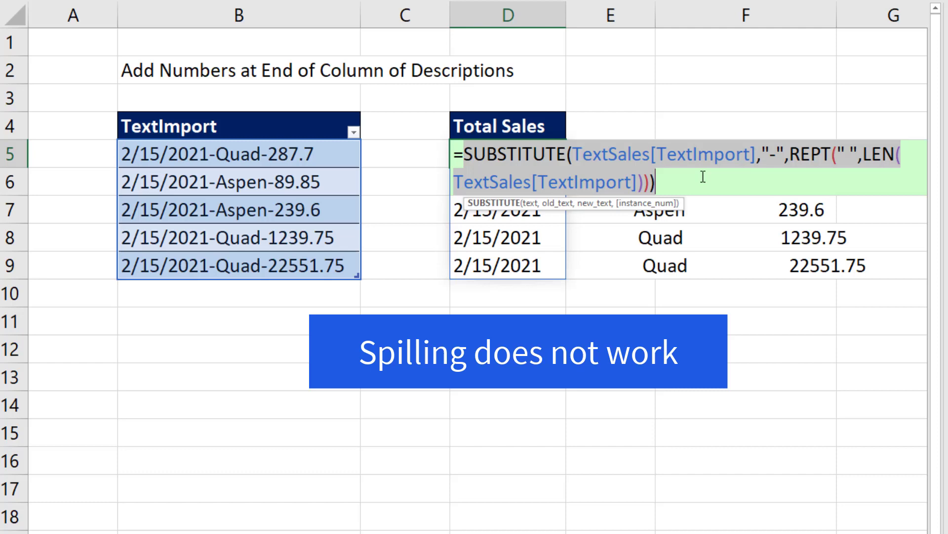
{"action": "left_click_drag", "start_coordinate": [465, 153], "coordinate": [713, 189]}
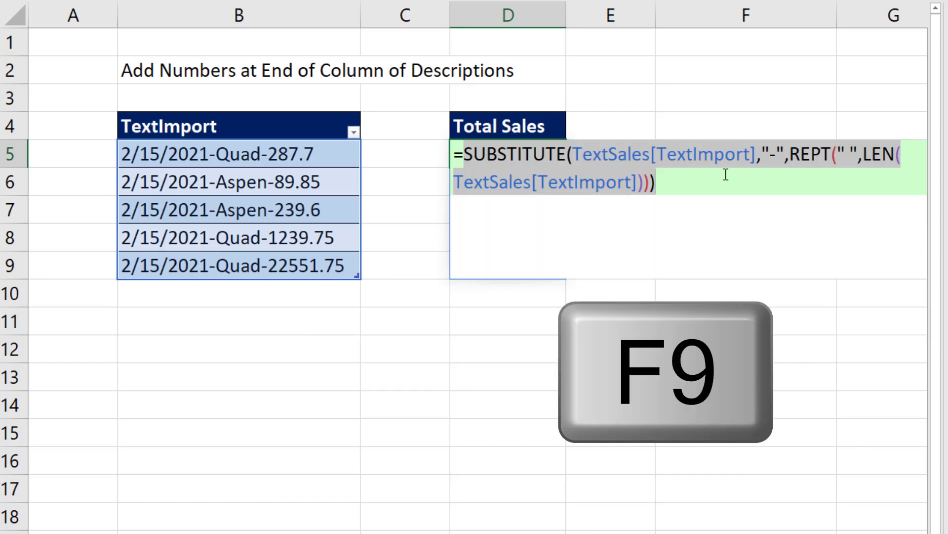
{"action": "key", "text": "F9"}
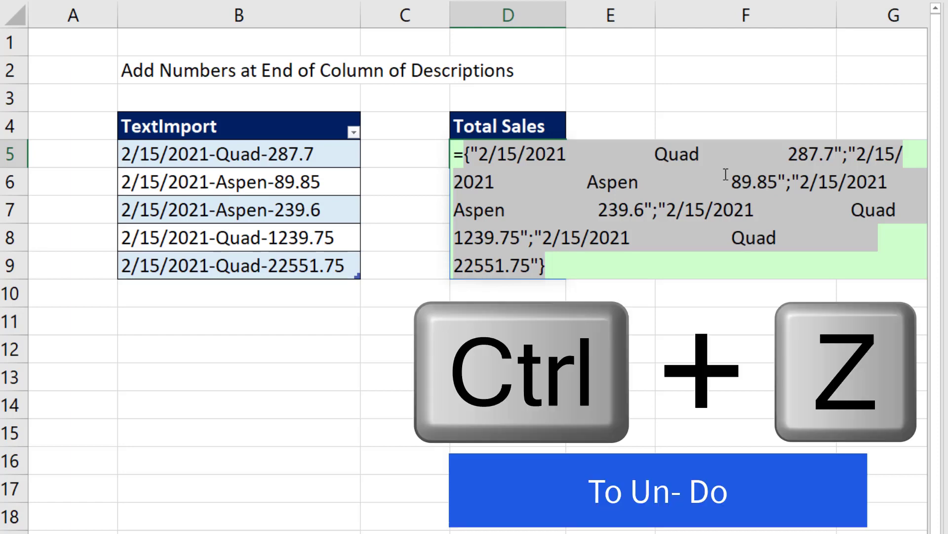
{"action": "key", "text": "ctrl+z"}
Wrap the D5 formula in RIGHT with a LEN(TextImport) length to return trailing amounts
{"action": "left_click", "coordinate": [464, 154]}
{"action": "type", "text": "r"}
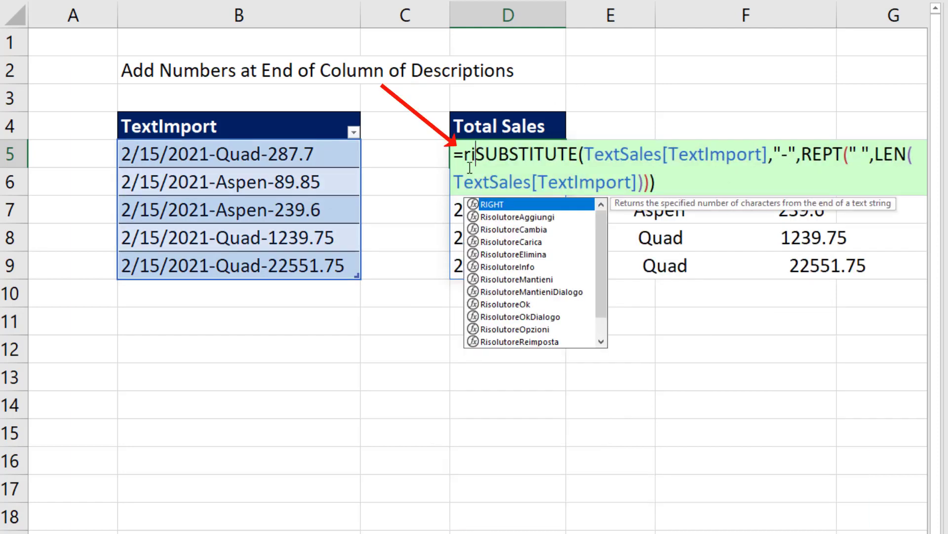
{"action": "type", "text": "igh"}
{"action": "key", "text": "Tab"}
{"action": "left_click", "coordinate": [695, 182]}
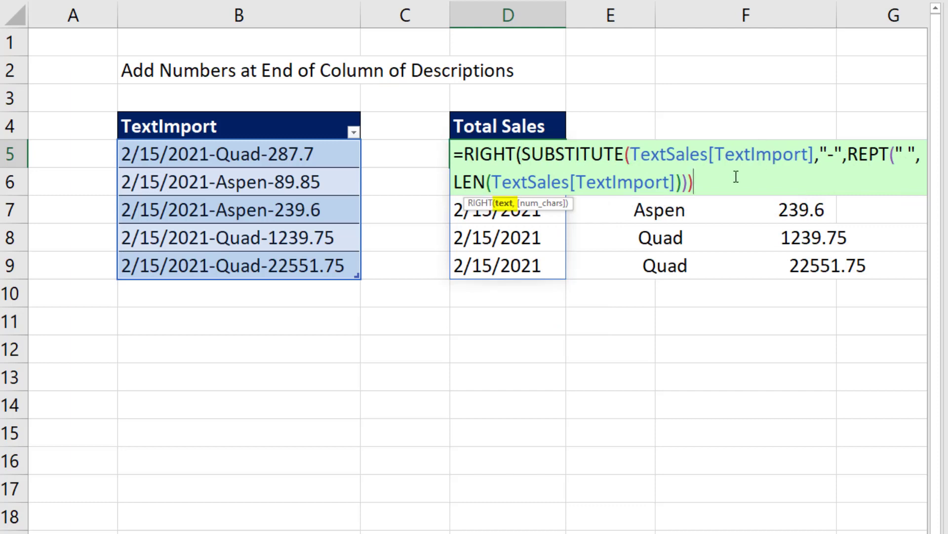
{"action": "type", "text": ",len"}
{"action": "key", "text": "Tab"}
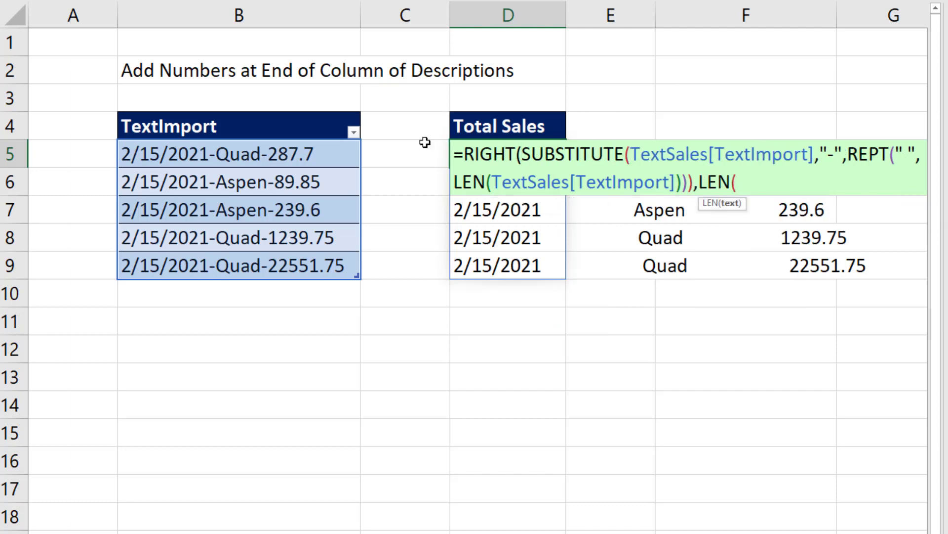
{"action": "left_click_drag", "start_coordinate": [340, 150], "coordinate": [344, 271]}
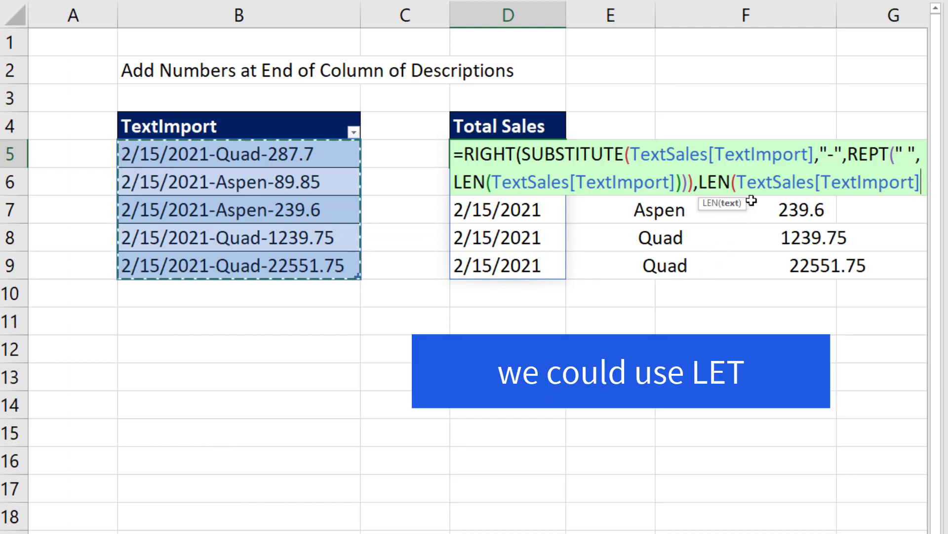
{"action": "type", "text": ")"}
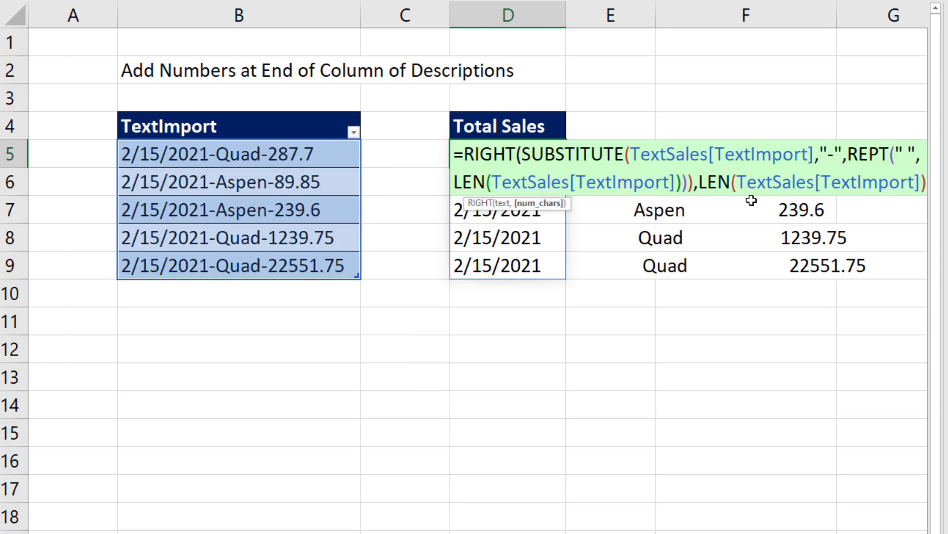
{"action": "type", "text": ")"}
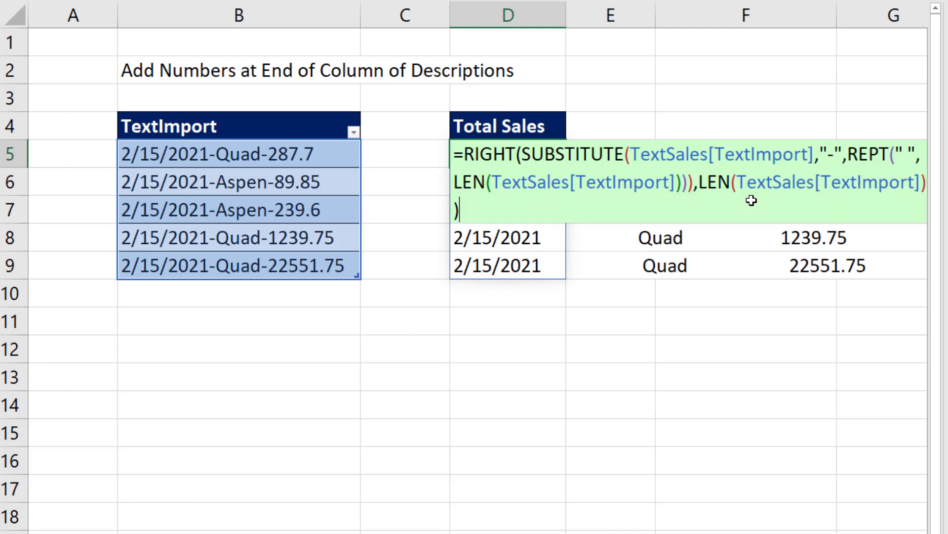
{"action": "key", "text": "Return"}
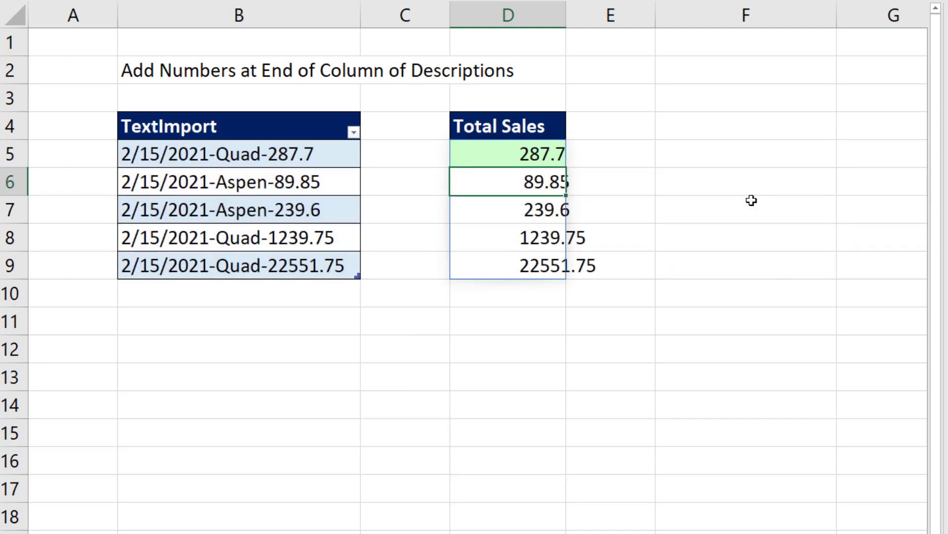
Wrap D5's RIGHT expression in TRIM to remove the padding spaces
{"action": "left_click", "coordinate": [514, 146]}
{"action": "key", "text": "F2"}
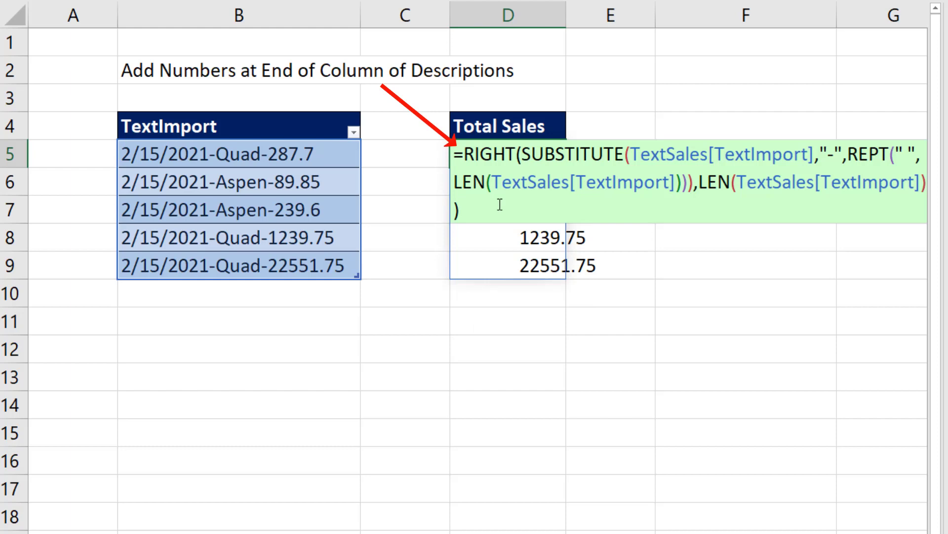
{"action": "type", "text": "TRIM("}
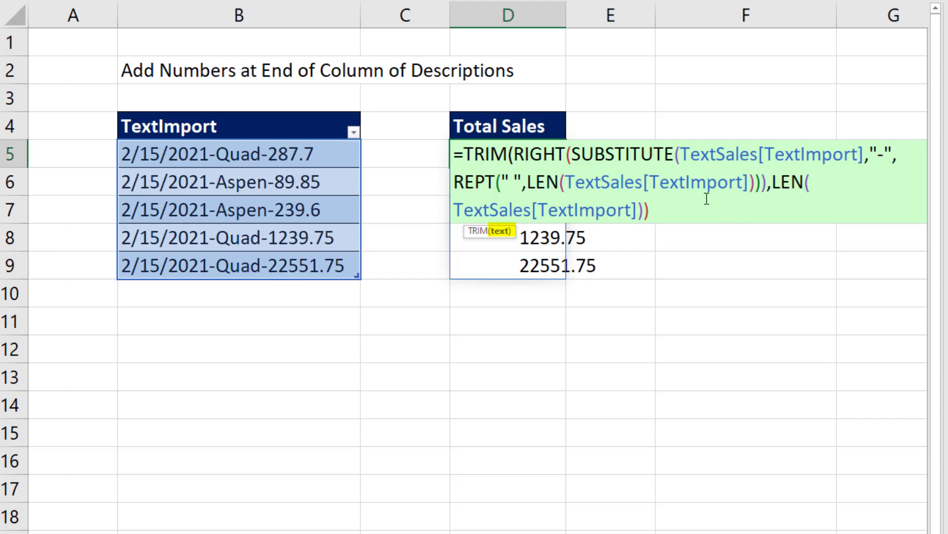
{"action": "type", "text": ")"}
{"action": "key", "text": "Return"}
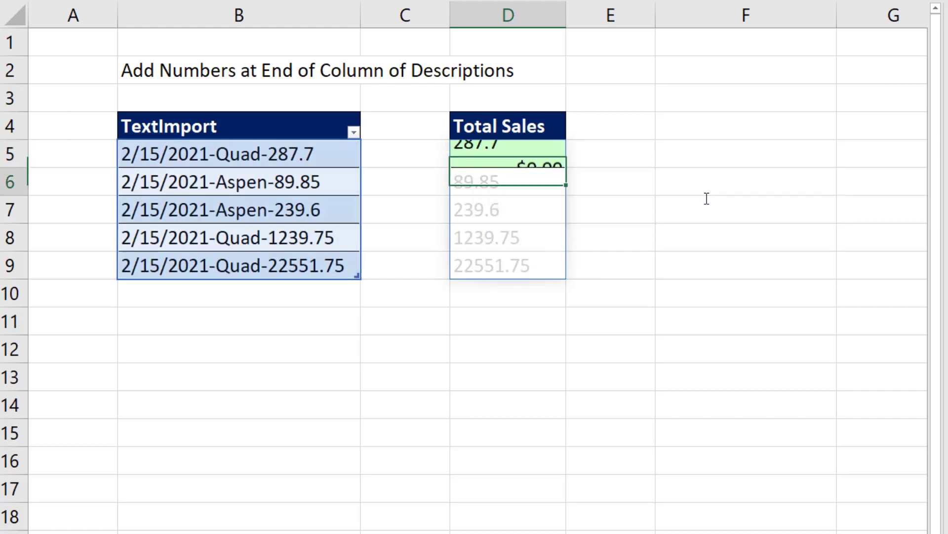
{"action": "left_click", "coordinate": [546, 148]}
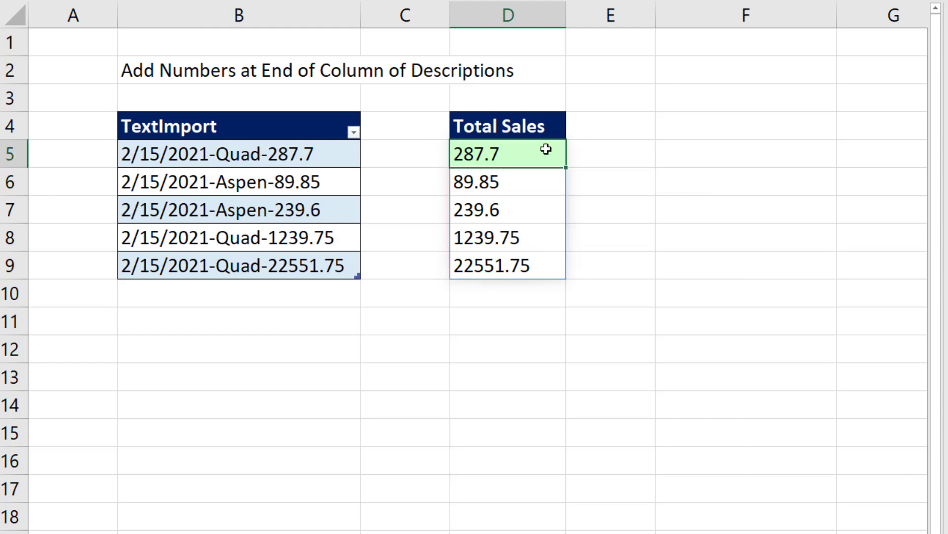
Append +0 to the D5 formula so the amounts become numbers like $287.70
{"action": "key", "text": "F2"}
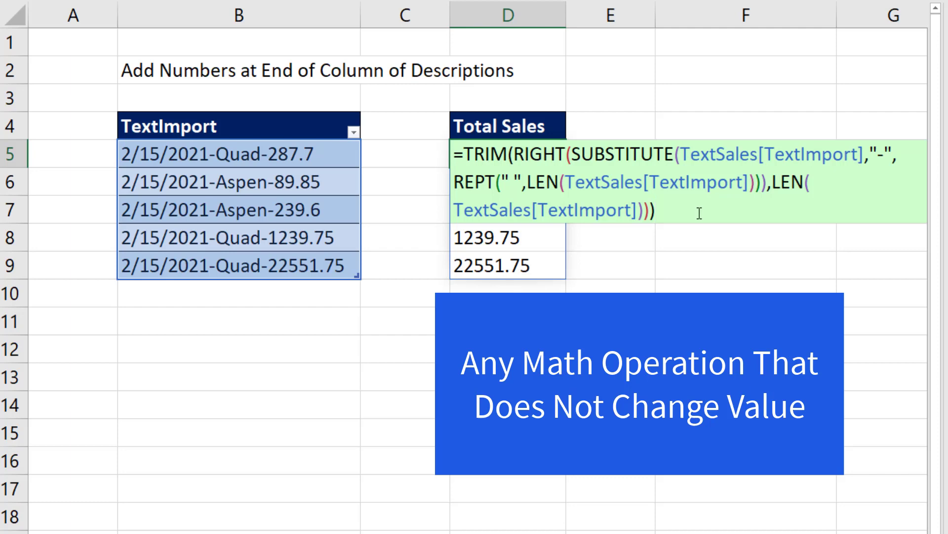
{"action": "type", "text": "+0"}
{"action": "key", "text": "ctrl+Return"}
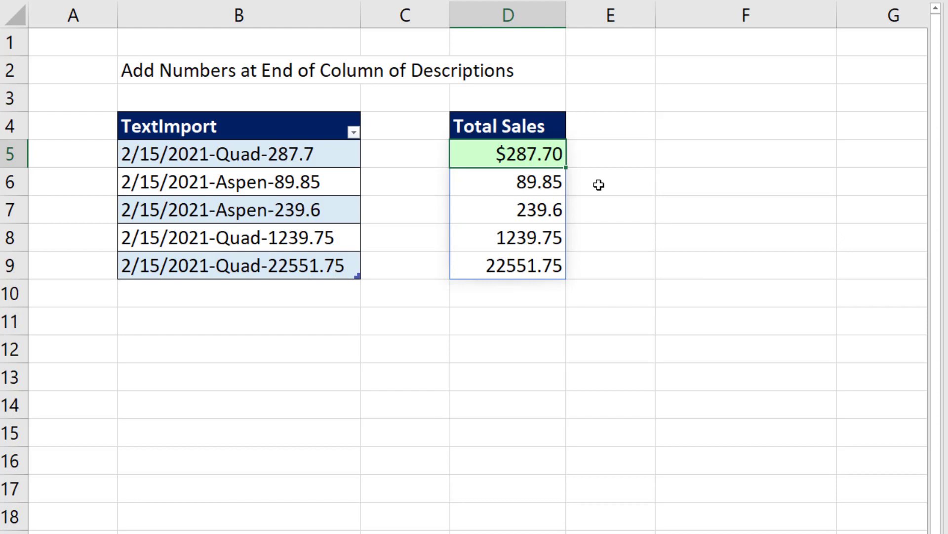
{"action": "key", "text": "F2"}
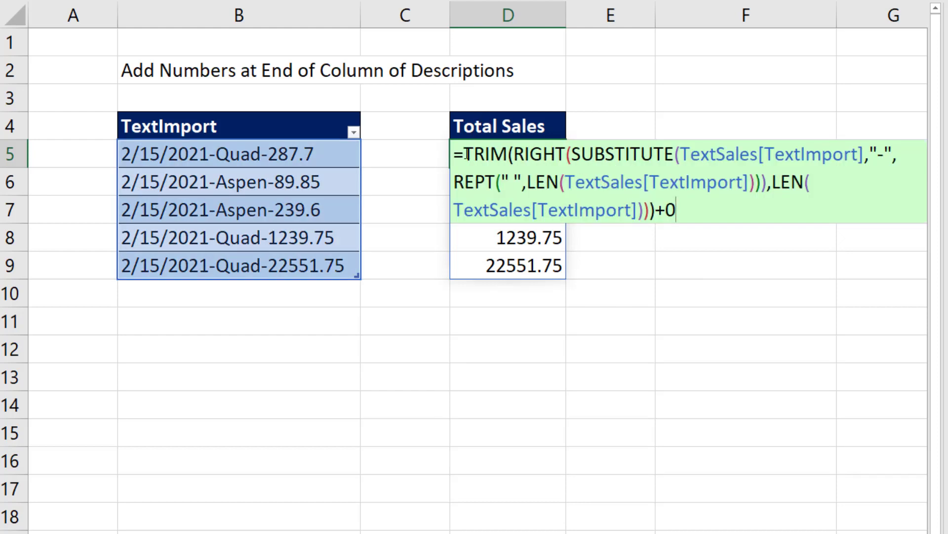
Wrap the D5 formula in SUM so it returns the grand total $24,408.65
{"action": "key", "text": "ctrl+Home"}
{"action": "type", "text": "sum"}
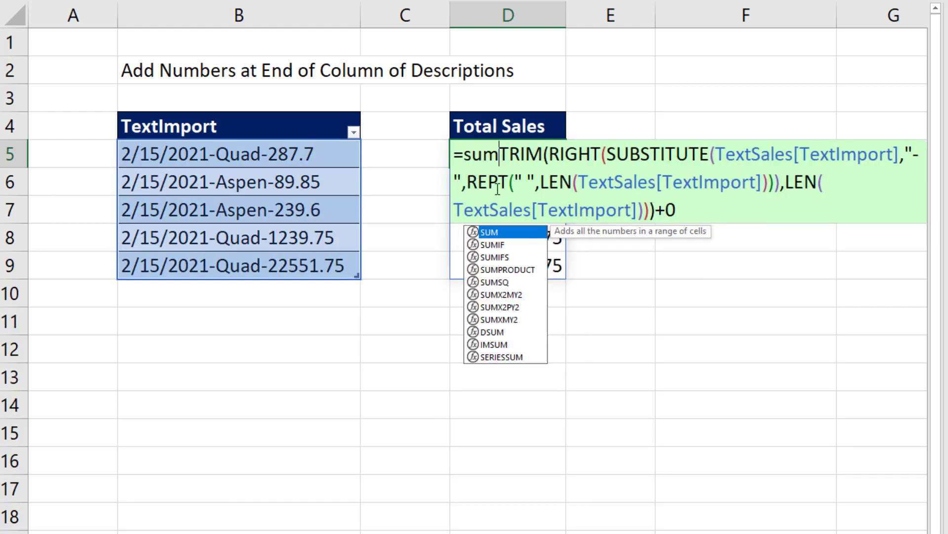
{"action": "type", "text": "p"}
{"action": "key", "text": "Tab"}
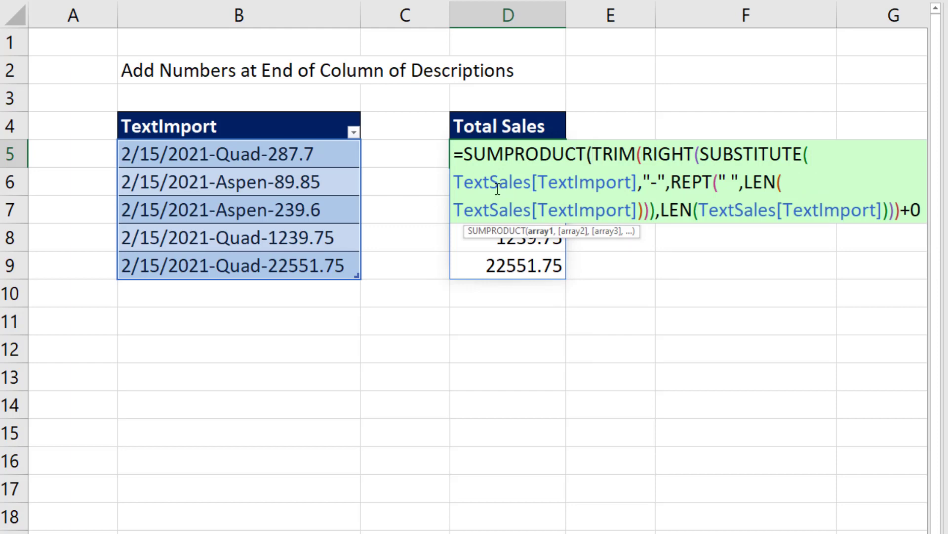
{"action": "key", "text": "BackSpace"}
{"action": "key", "text": "BackSpace"}
{"action": "key", "text": "BackSpace"}
{"action": "key", "text": "BackSpace"}
{"action": "key", "text": "BackSpace"}
{"action": "key", "text": "BackSpace"}
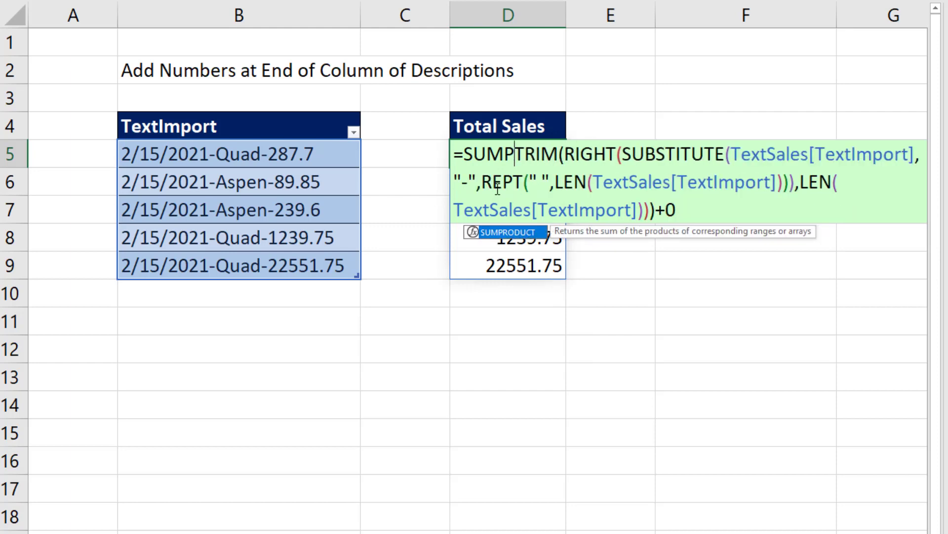
{"action": "key", "text": "BackSpace"}
{"action": "type", "text": "("}
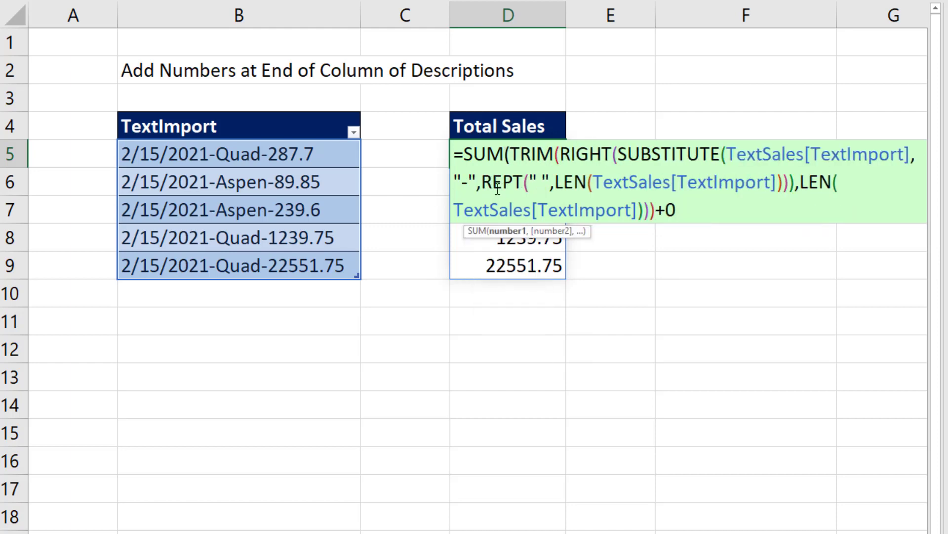
{"action": "left_click", "coordinate": [707, 208]}
{"action": "type", "text": ")"}
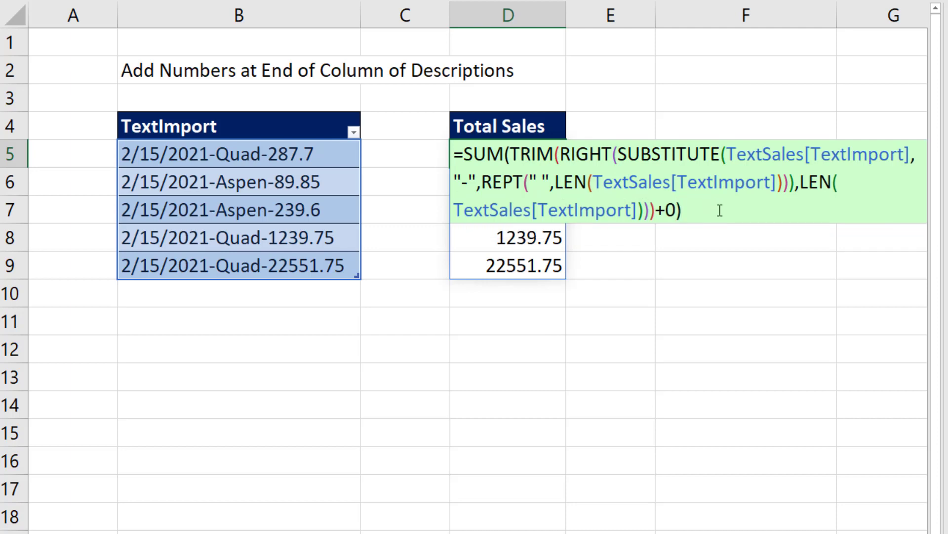
{"action": "key", "text": "Return"}
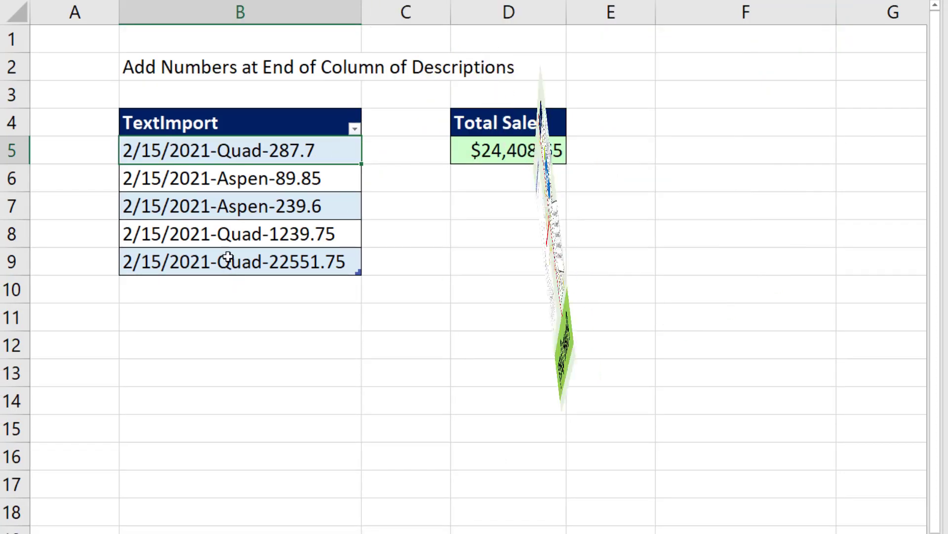
Load the TextSales table into Power Query Editor with From Table/Range
{"action": "left_click", "coordinate": [232, 159]}
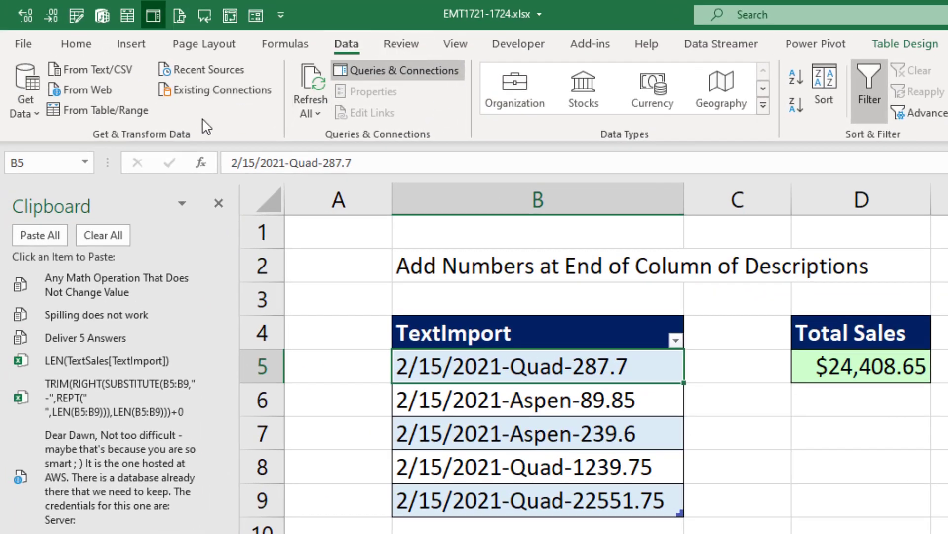
{"action": "left_click", "coordinate": [88, 113]}
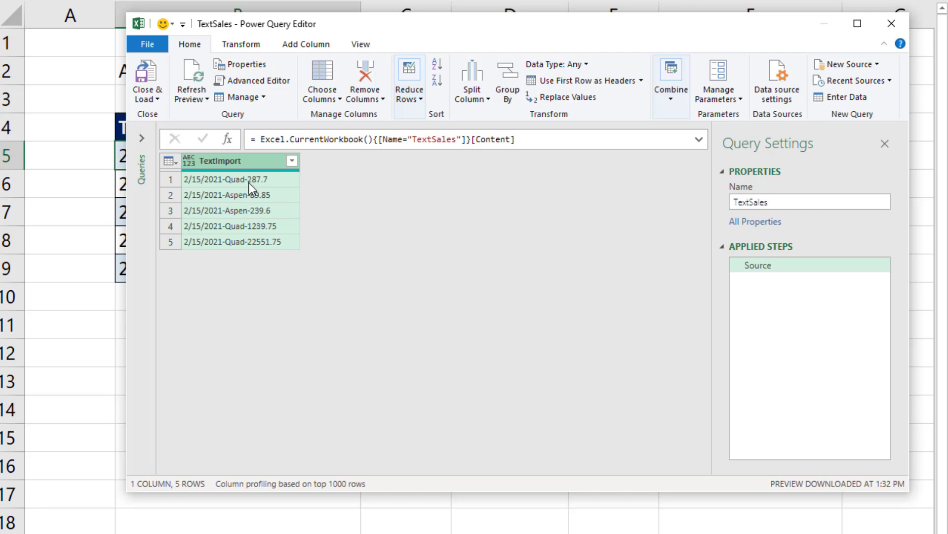
Extract the text after the last '-' in TextImport and set it to Decimal Number
{"action": "left_click", "coordinate": [246, 46]}
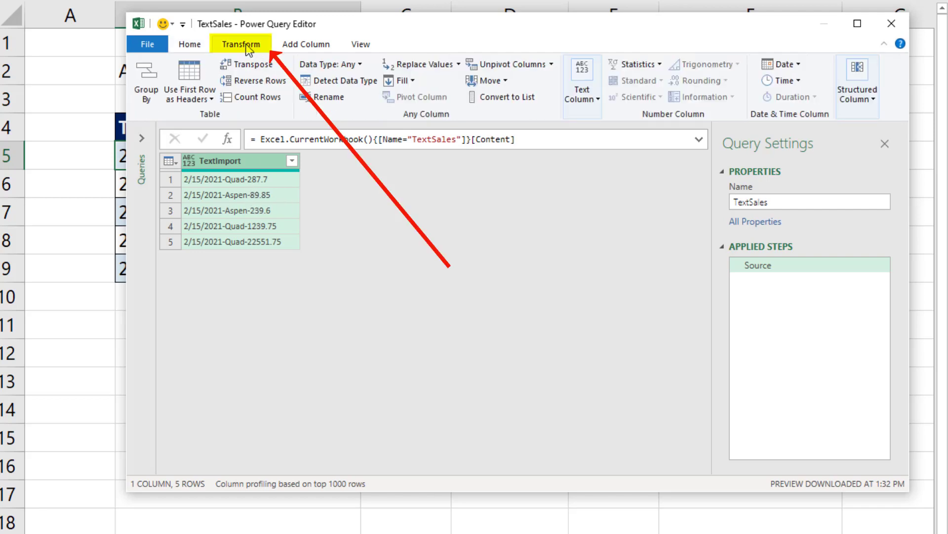
{"action": "left_click_drag", "start_coordinate": [909, 218], "coordinate": [947, 218]}
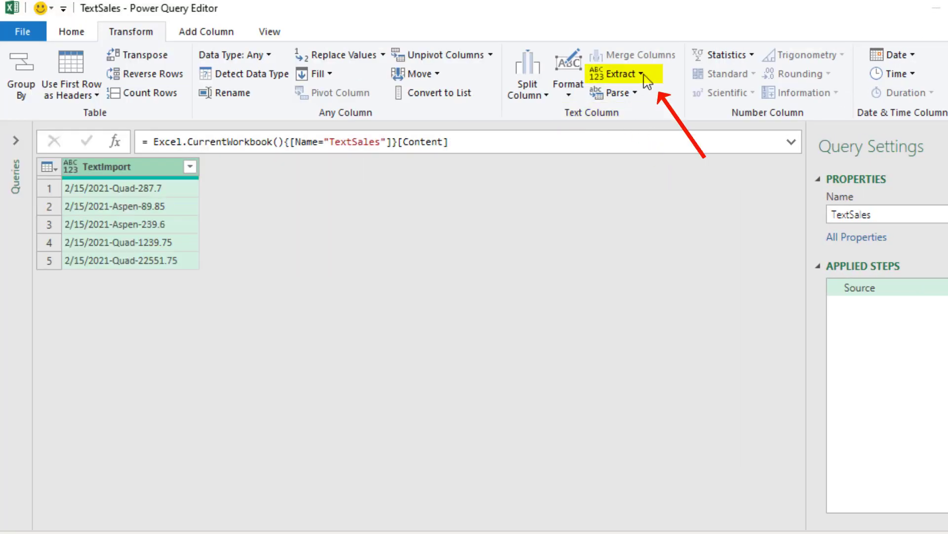
{"action": "left_click", "coordinate": [681, 82]}
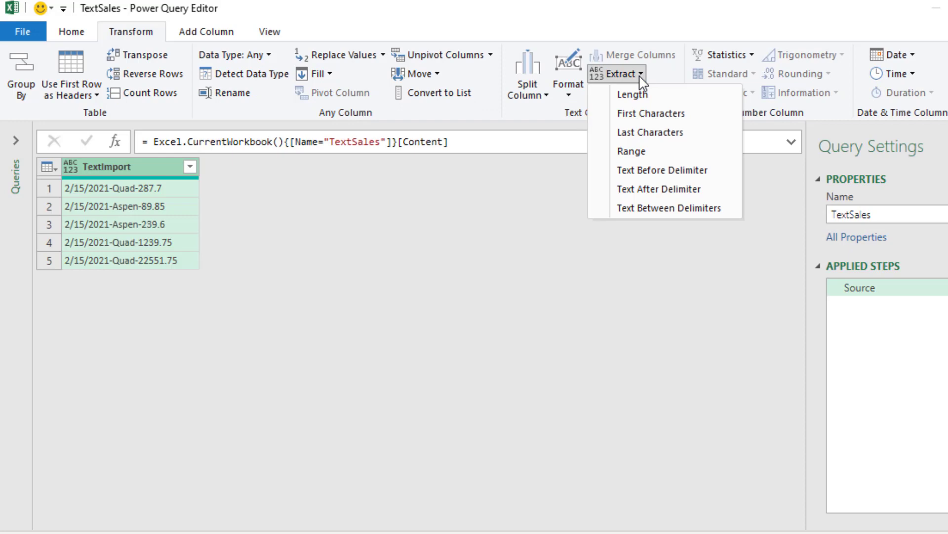
{"action": "left_click", "coordinate": [668, 194]}
{"action": "type", "text": "-"}
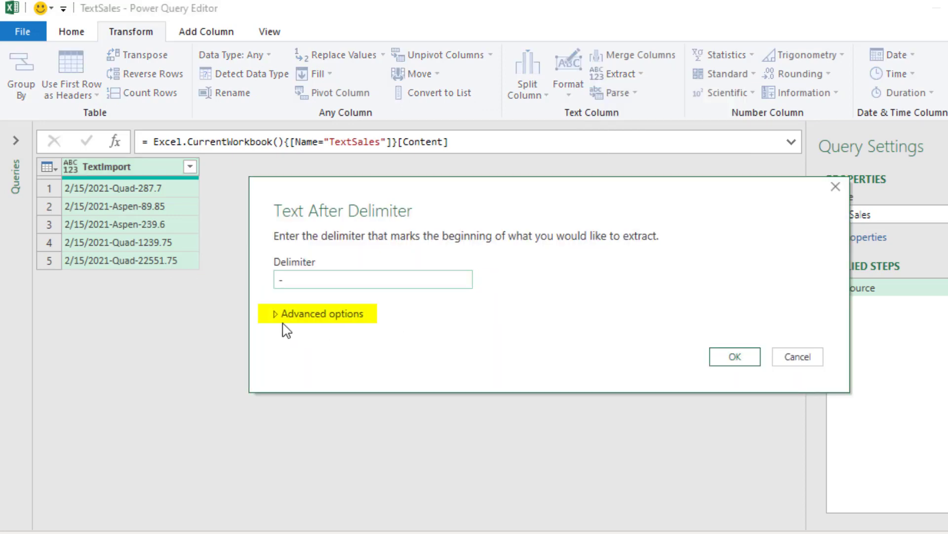
{"action": "left_click", "coordinate": [276, 316]}
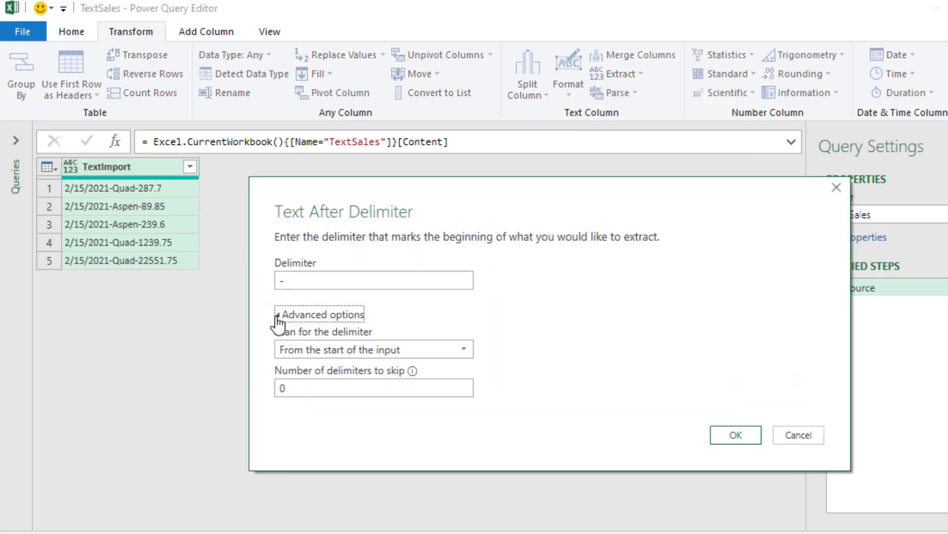
{"action": "left_click", "coordinate": [459, 351]}
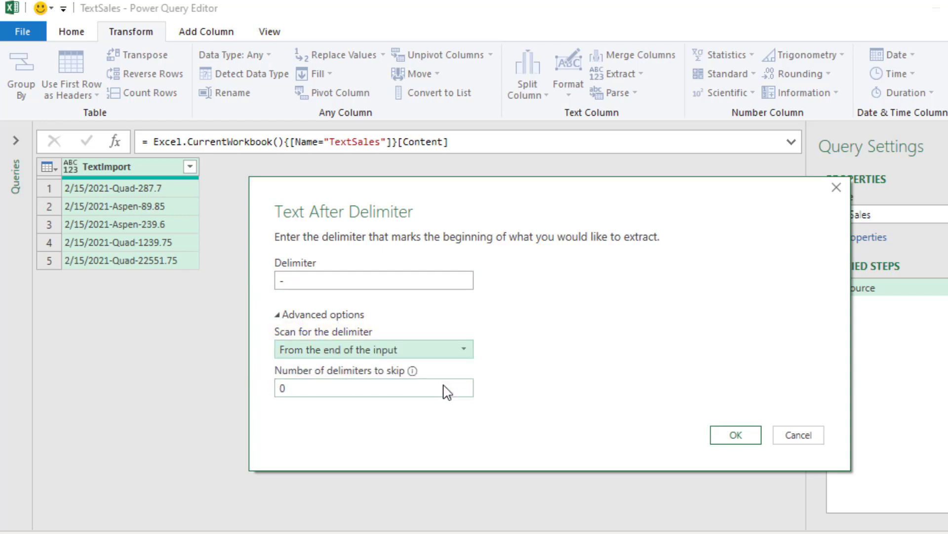
{"action": "left_click", "coordinate": [741, 437]}
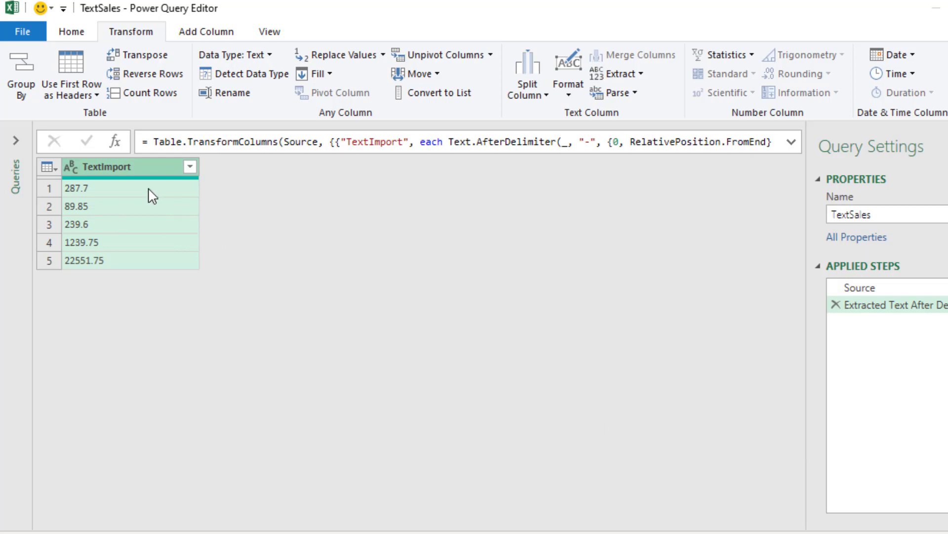
{"action": "left_click", "coordinate": [75, 167]}
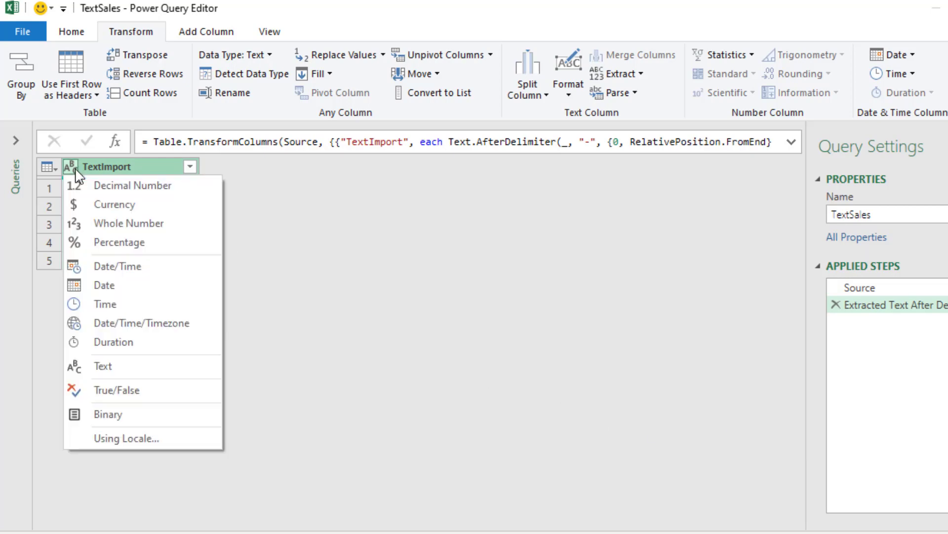
{"action": "left_click", "coordinate": [176, 187]}
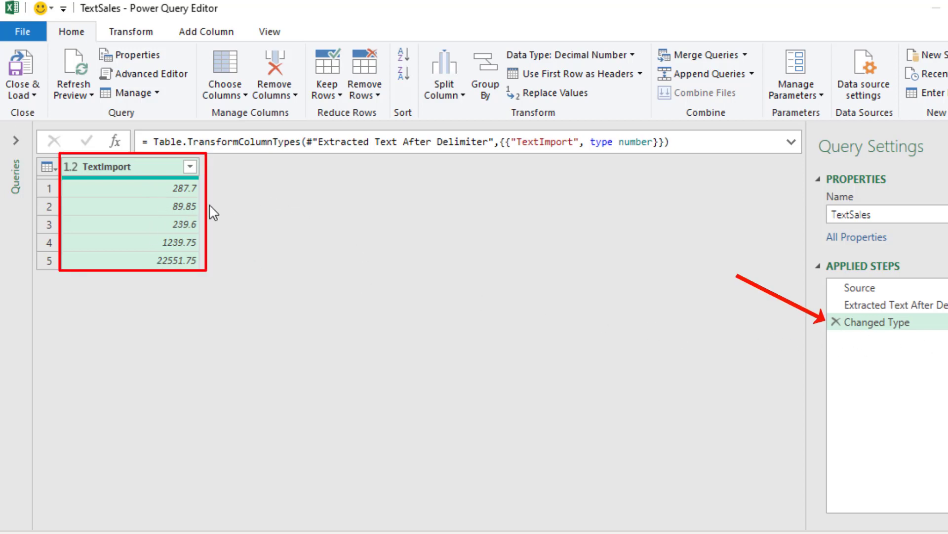
Add a custom step #"Changed Type"[TextImport] returning the five amounts as a list
{"action": "left_click", "coordinate": [117, 142]}
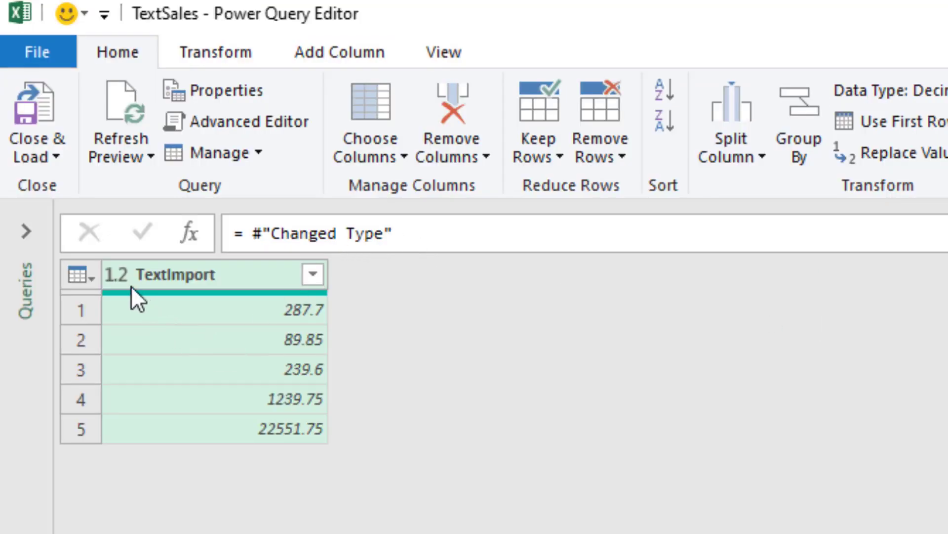
{"action": "left_click", "coordinate": [498, 238]}
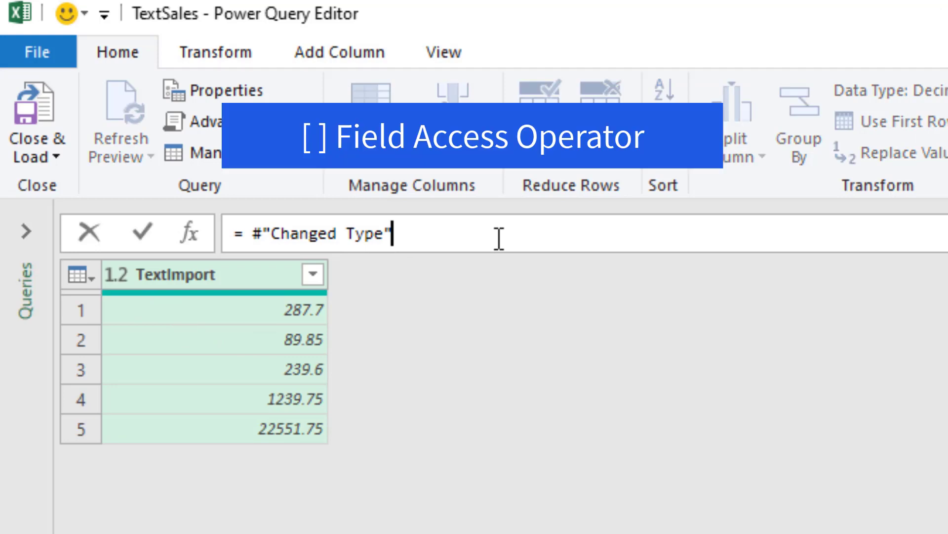
{"action": "type", "text": "["}
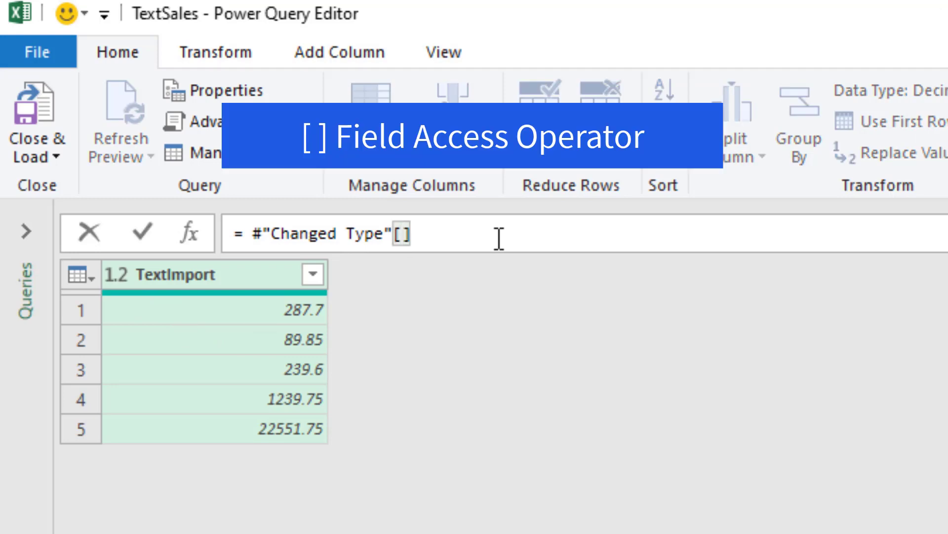
{"action": "type", "text": "Text"}
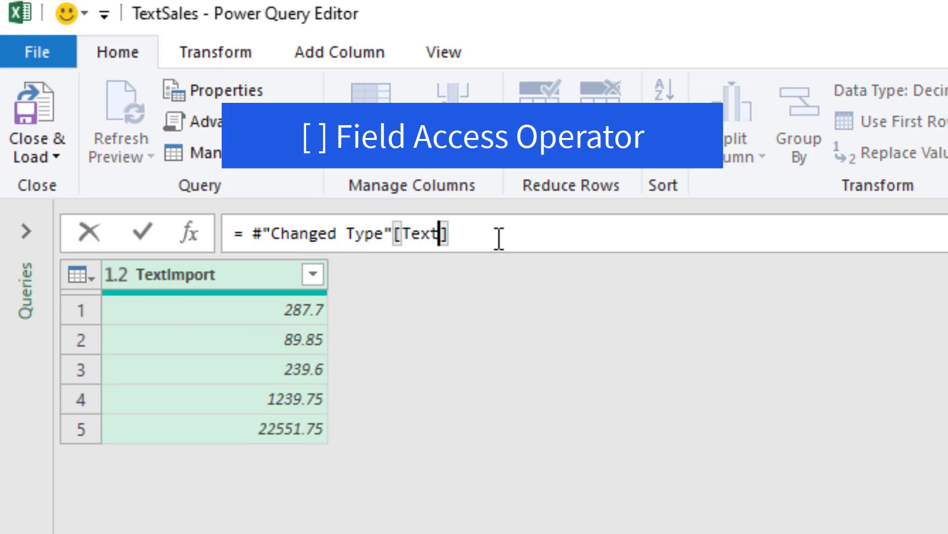
{"action": "type", "text": "Im"}
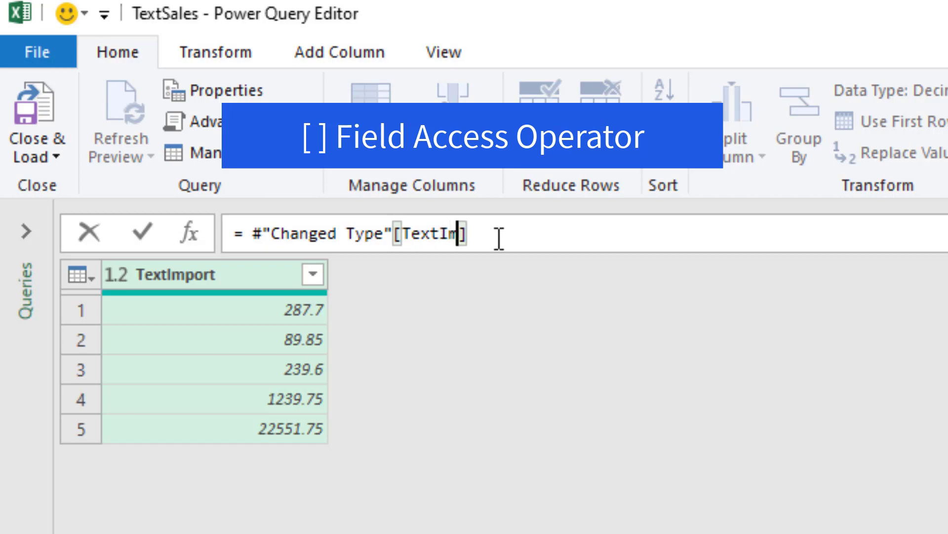
{"action": "type", "text": "port"}
{"action": "key", "text": "Return"}
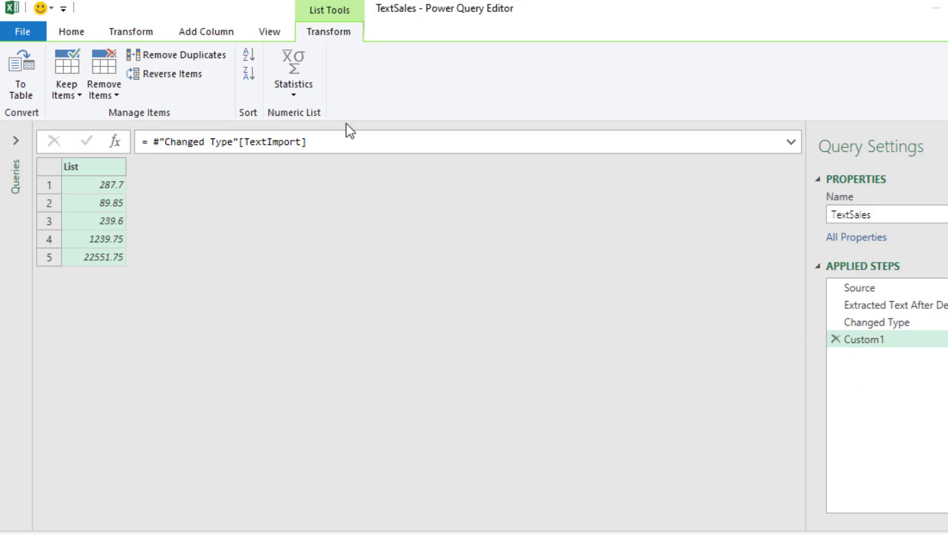
Wrap the Custom1 step in List.Sum( ) to get the total 24408.65
{"action": "left_click", "coordinate": [148, 141]}
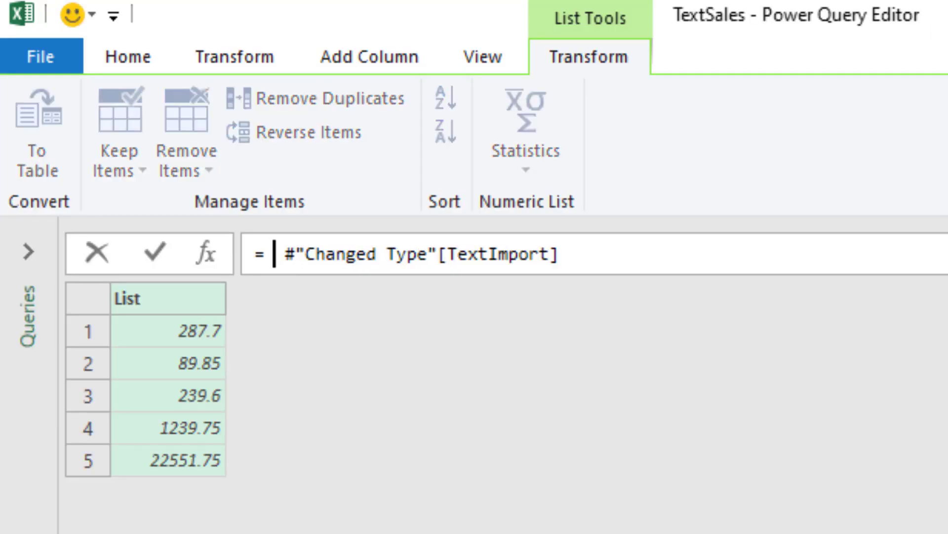
{"action": "type", "text": "Lits"}
{"action": "key", "text": "BackSpace"}
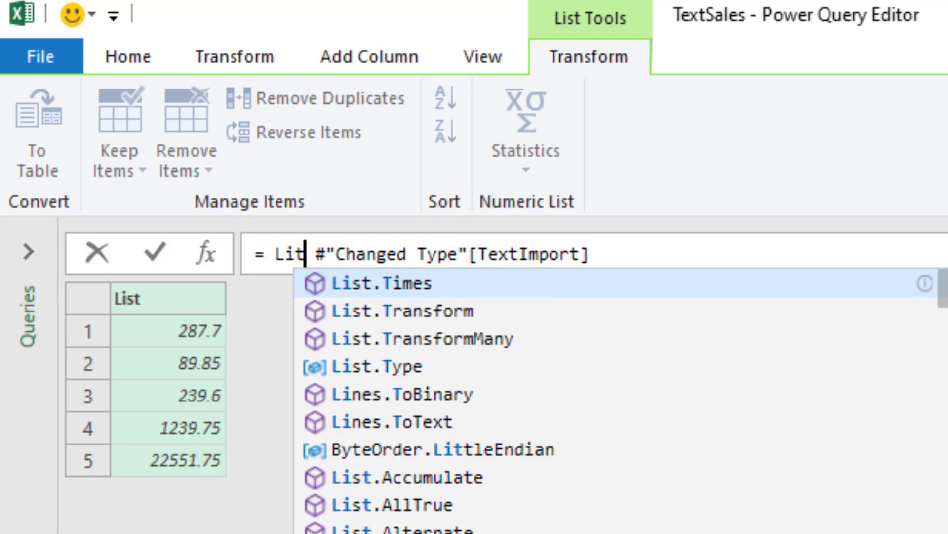
{"action": "key", "text": "BackSpace"}
{"action": "type", "text": "st."}
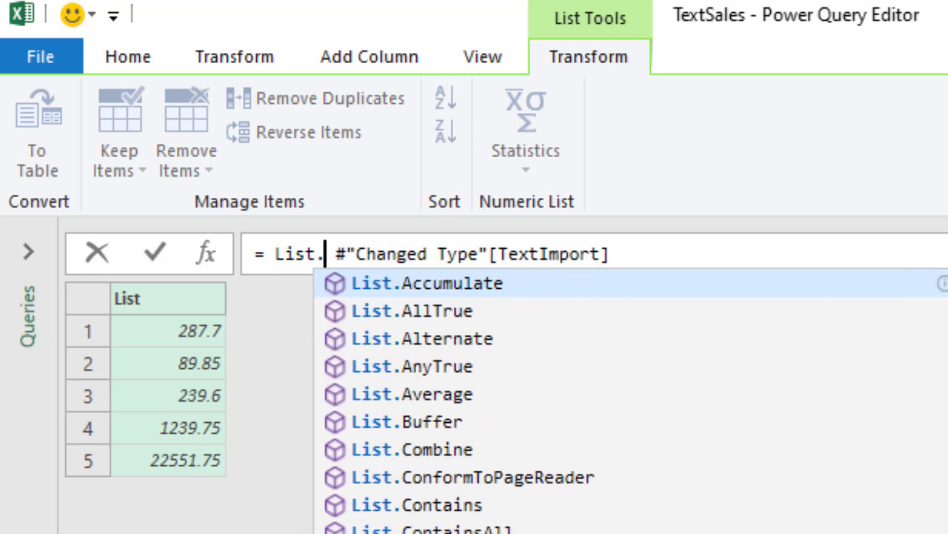
{"action": "type", "text": "Sum"}
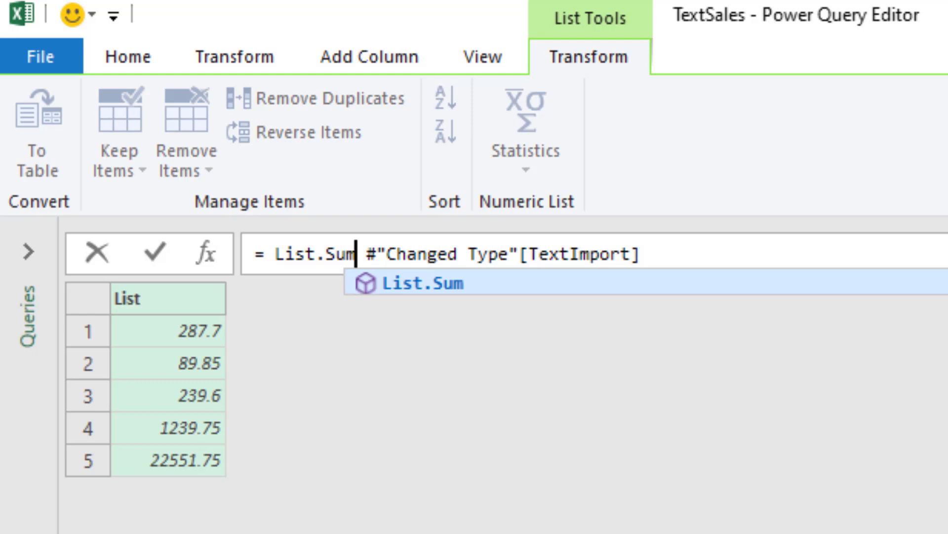
{"action": "type", "text": "("}
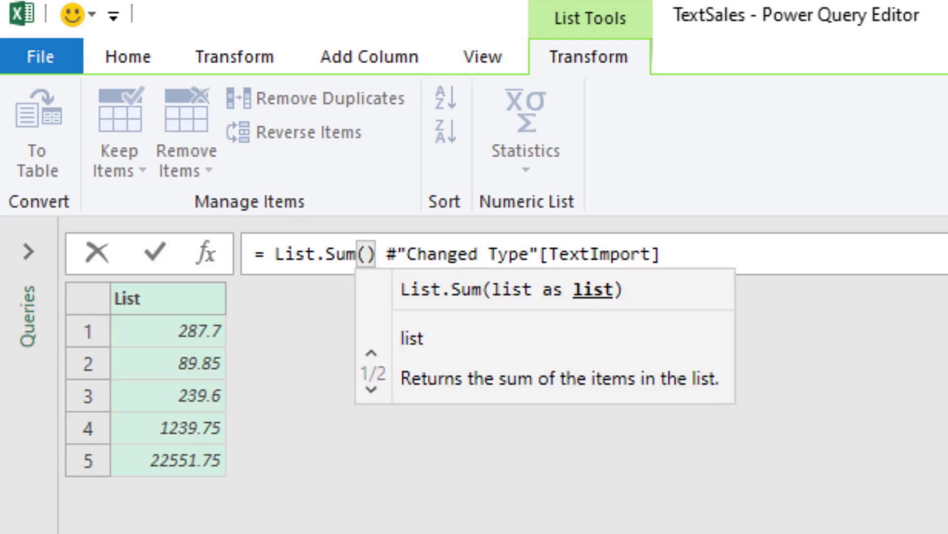
{"action": "key", "text": "Delete"}
{"action": "key", "text": "Delete"}
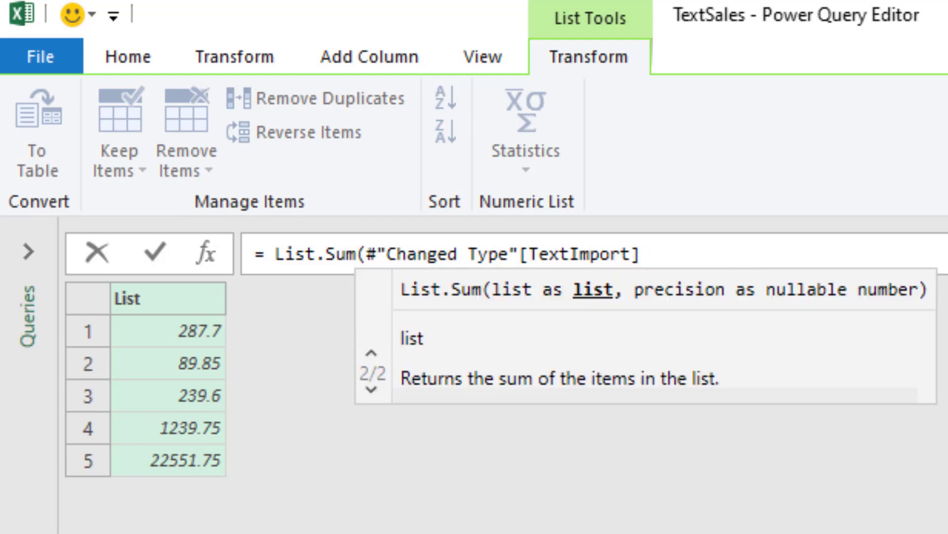
{"action": "left_click", "coordinate": [672, 245]}
{"action": "type", "text": ")"}
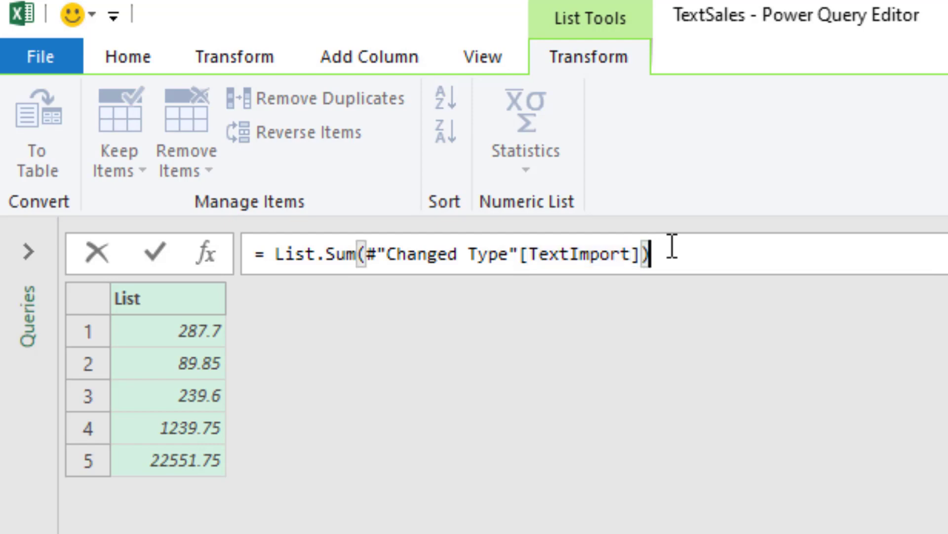
{"action": "key", "text": "Return"}
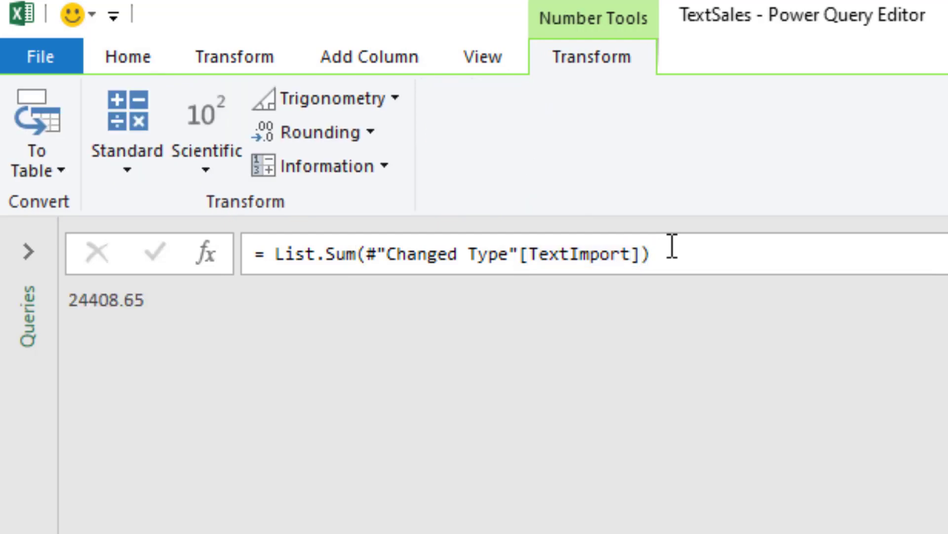
Close & Load the query as a table on the existing worksheet at F4
{"action": "left_click", "coordinate": [76, 66]}
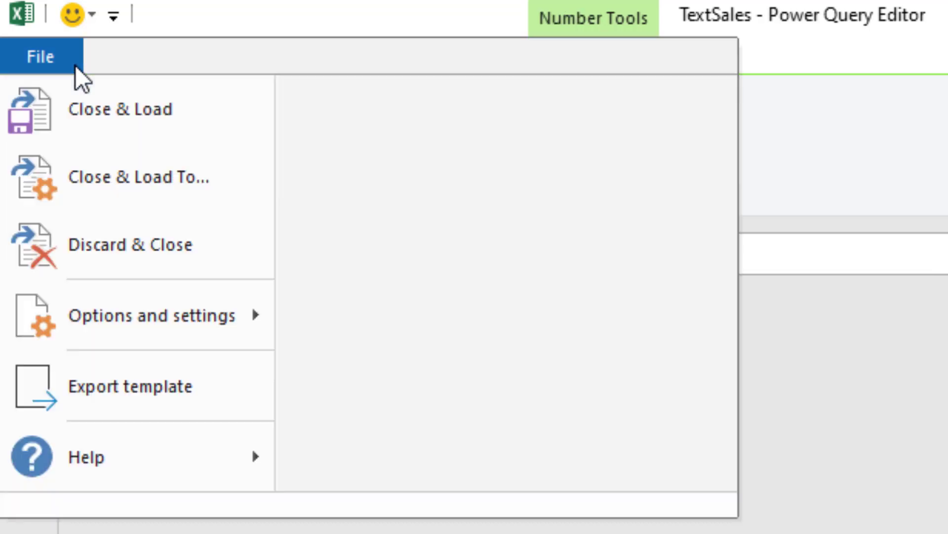
{"action": "left_click", "coordinate": [170, 193]}
{"action": "left_click", "coordinate": [467, 357]}
{"action": "left_click", "coordinate": [673, 148]}
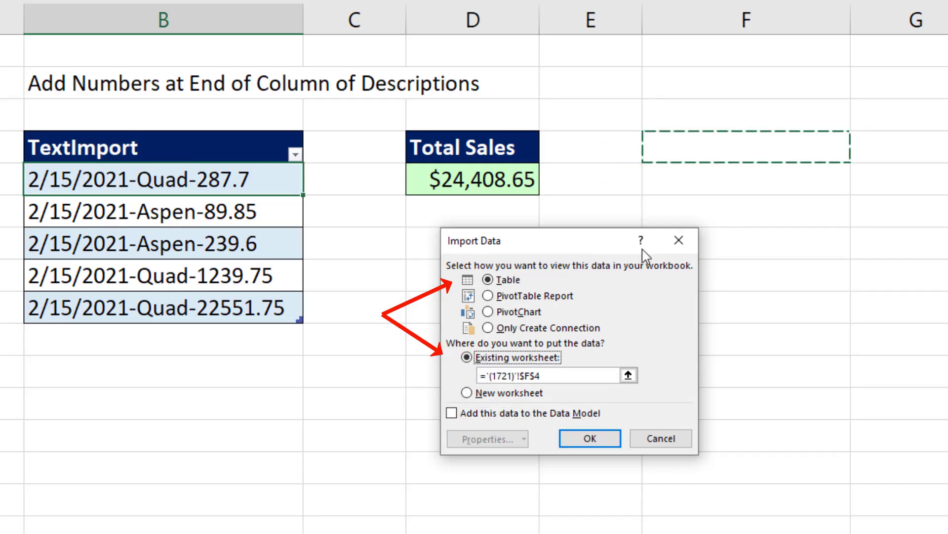
{"action": "left_click", "coordinate": [591, 437]}
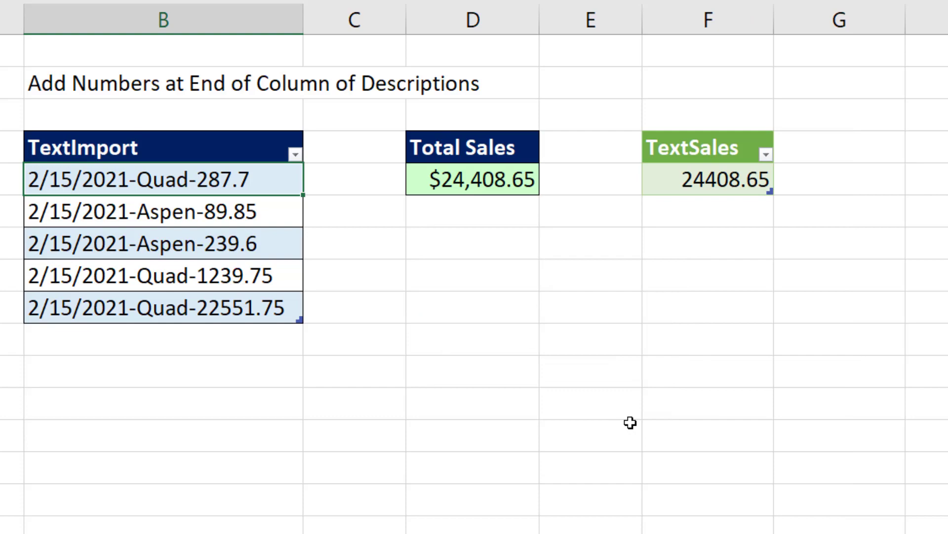
Paste the two 2/16/2021 rows from B38:B39 into B10, then refresh TextSales to 27,461.39
{"action": "key", "text": "ctrl+c"}
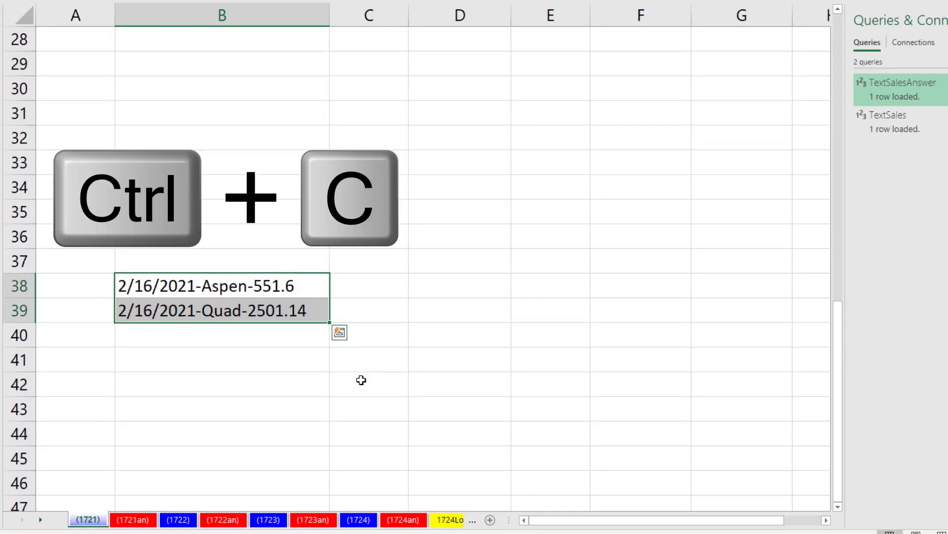
{"action": "scroll", "coordinate": [373, 368], "scroll_direction": "up", "scroll_amount": 9}
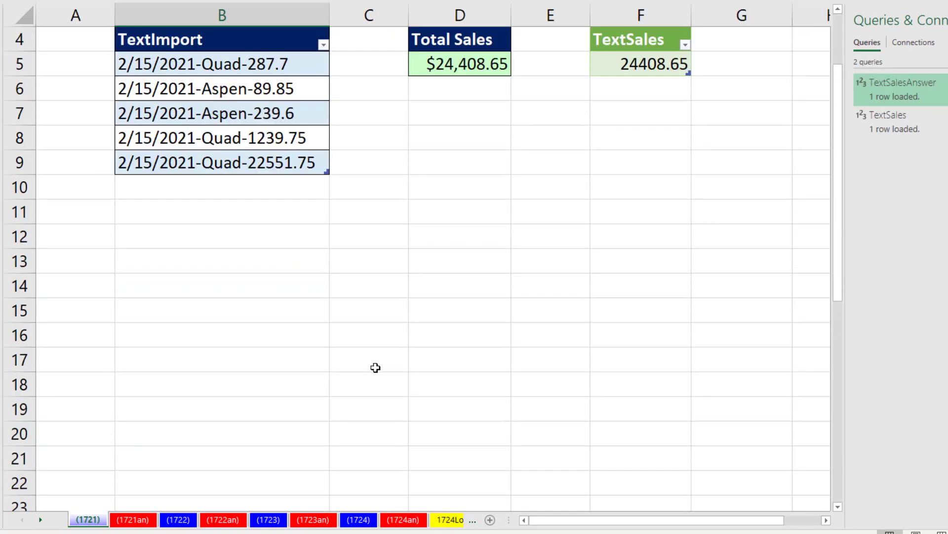
{"action": "left_click", "coordinate": [247, 263]}
{"action": "key", "text": "ctrl+v"}
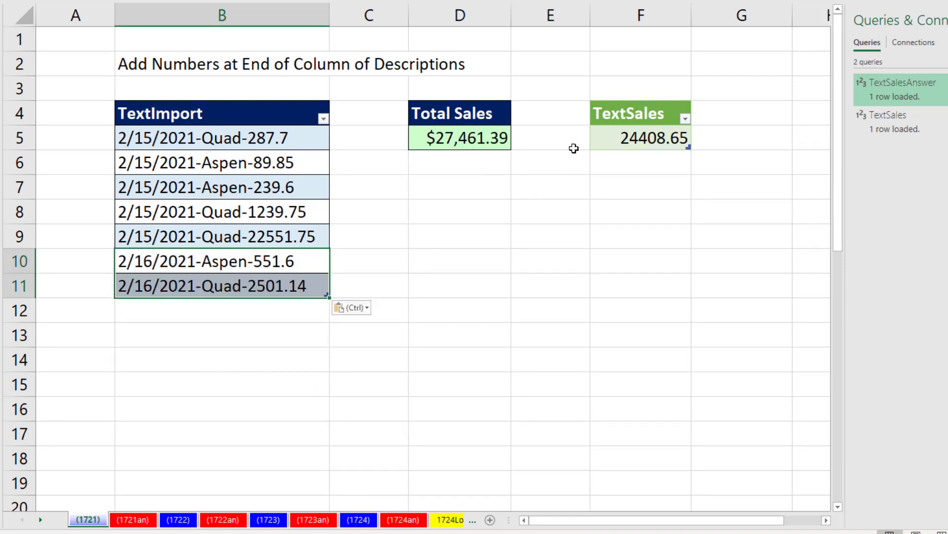
{"action": "right_click", "coordinate": [615, 138]}
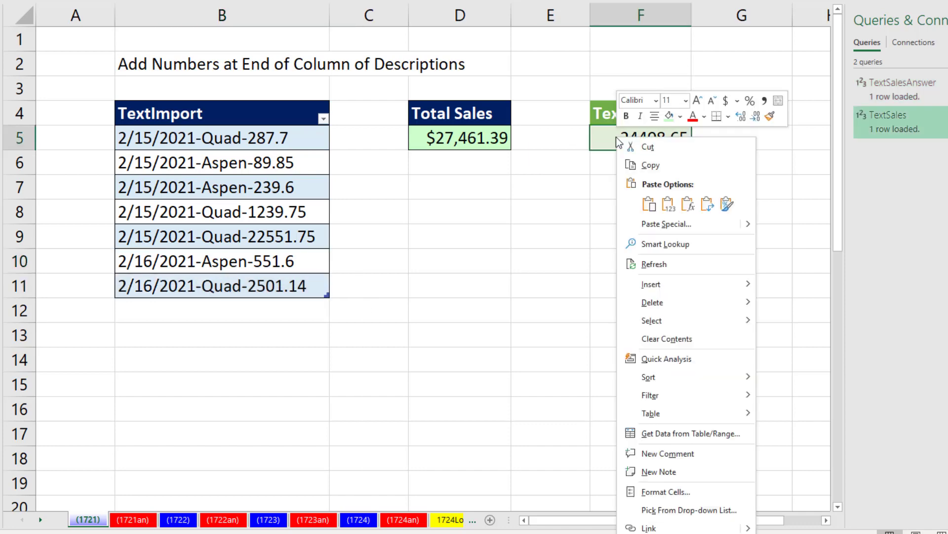
{"action": "left_click", "coordinate": [651, 264]}
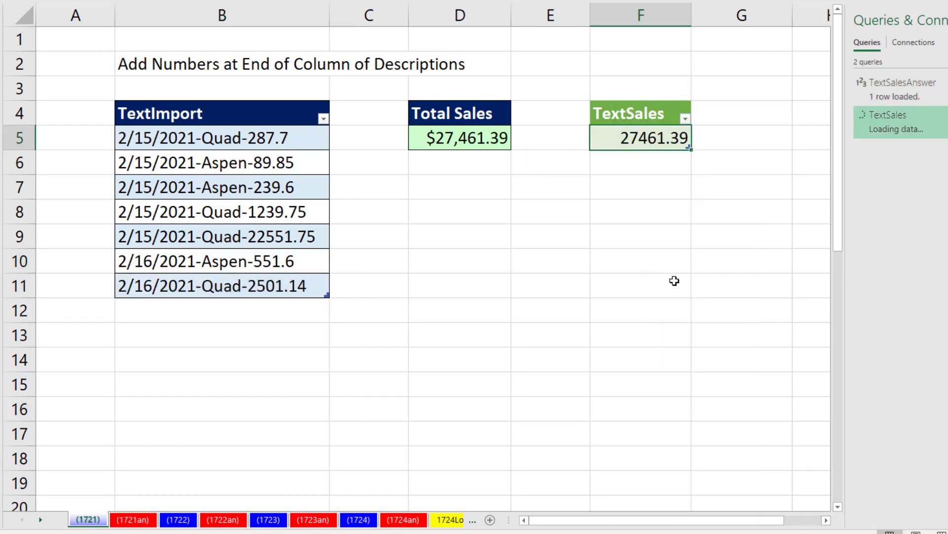